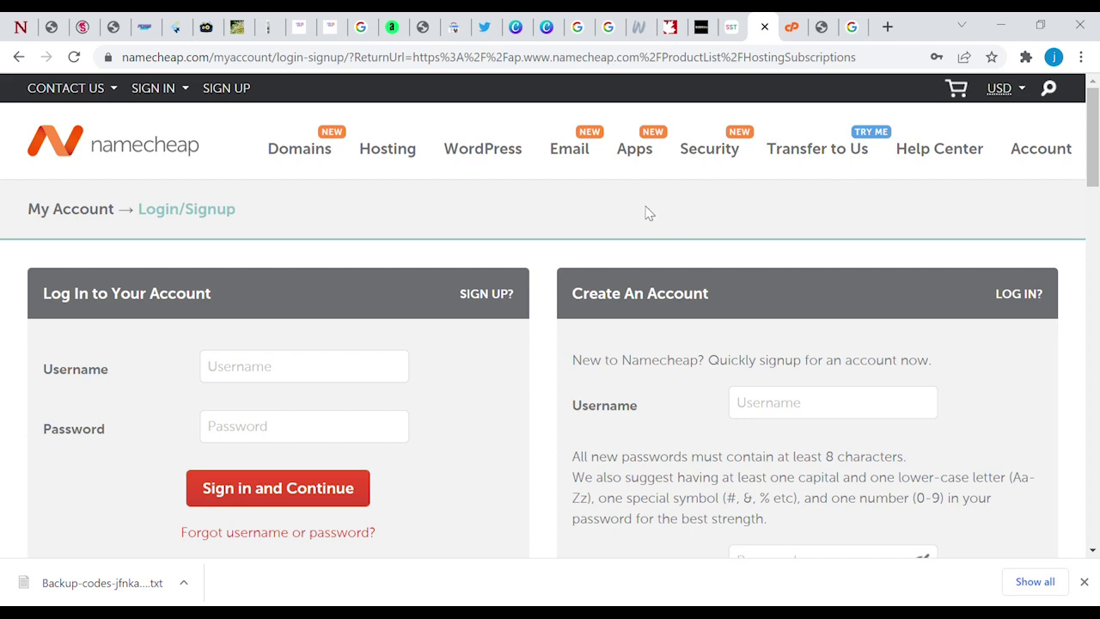
- Open the existing cPanel page and examine its Namecheap Hosting login form
{"action": "left_click", "coordinate": [791, 26]}
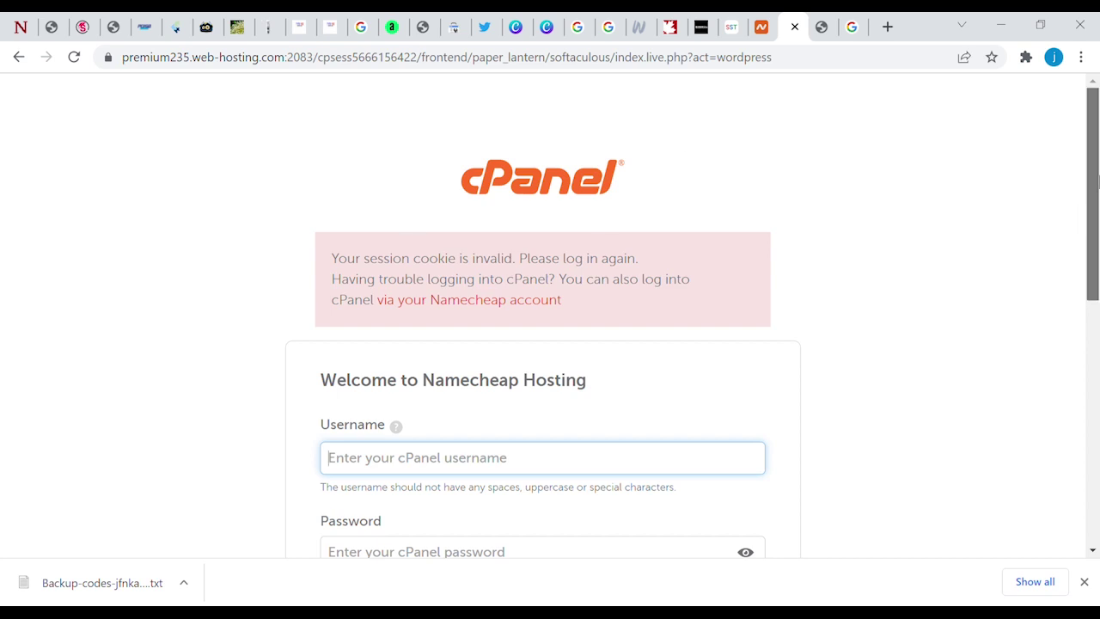
{"action": "left_click_drag", "start_coordinate": [1089, 220], "coordinate": [1096, 189]}
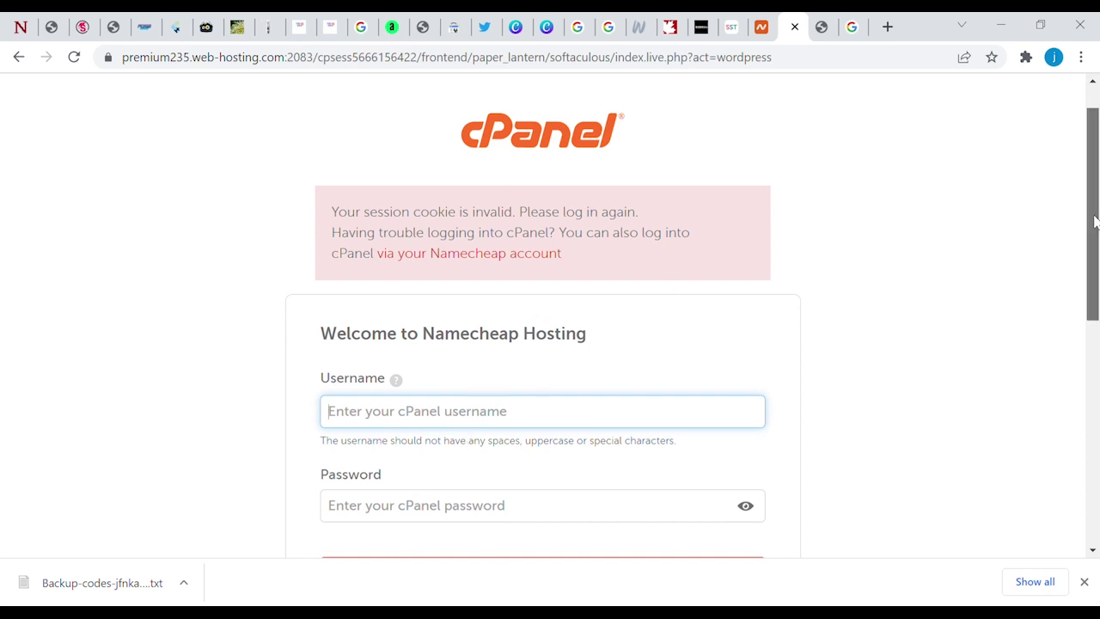
{"action": "left_click_drag", "start_coordinate": [1096, 222], "coordinate": [1096, 147]}
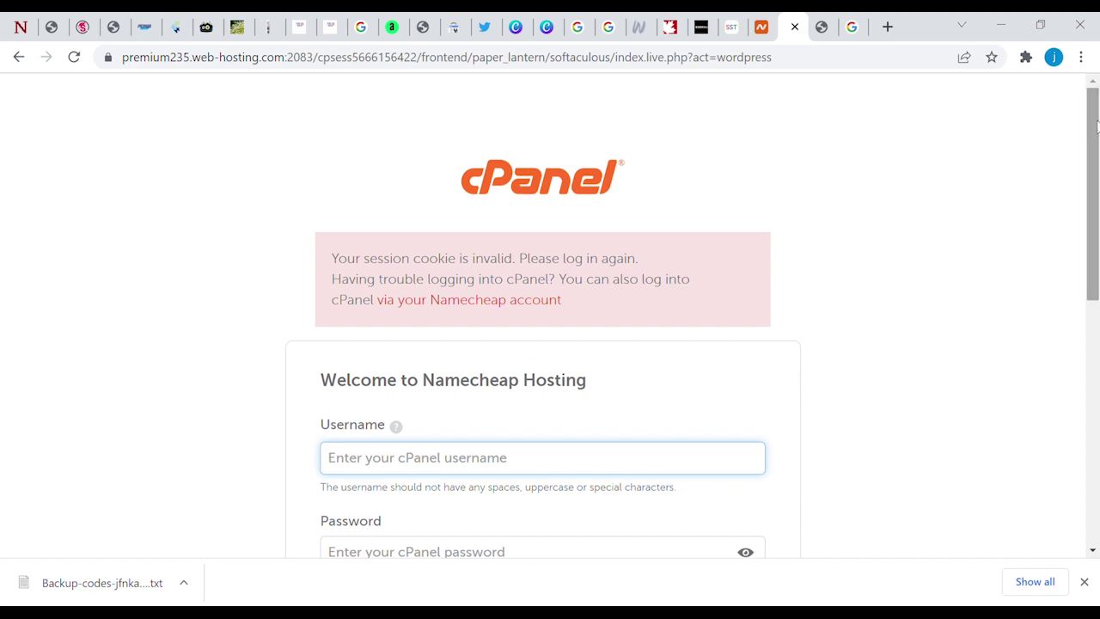
{"action": "left_click_drag", "start_coordinate": [1097, 133], "coordinate": [1096, 90]}
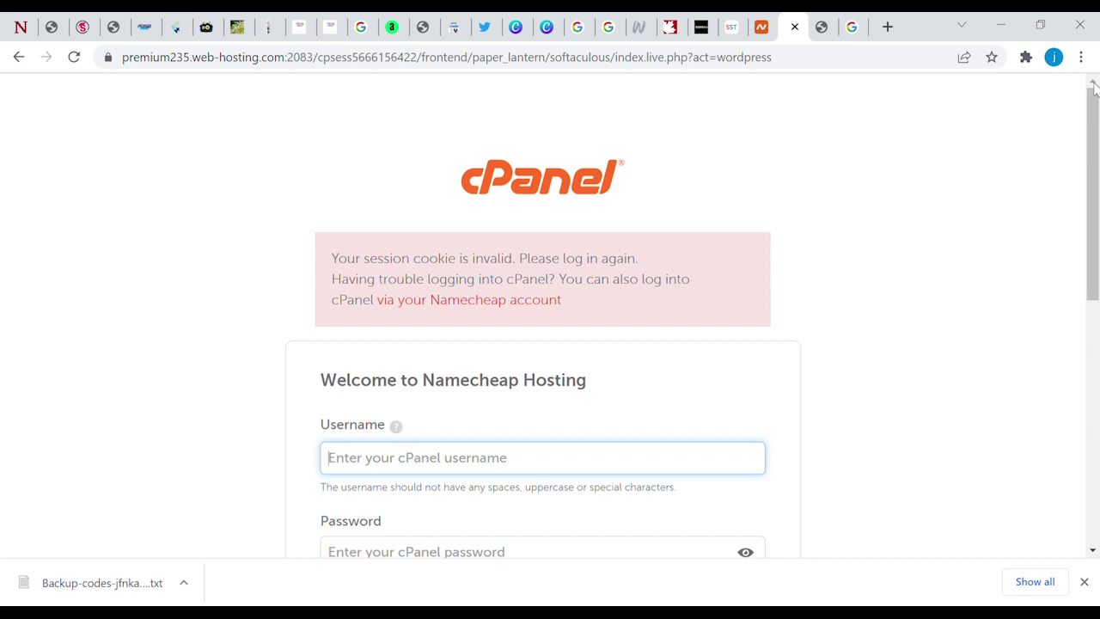
{"action": "left_click_drag", "start_coordinate": [1094, 128], "coordinate": [1095, 158]}
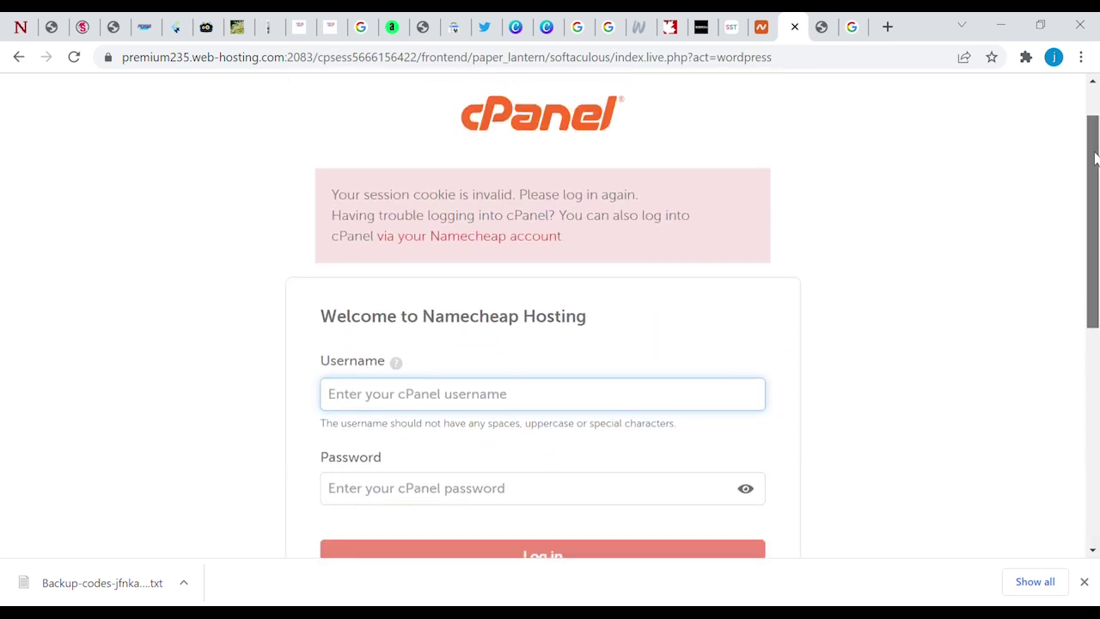
{"action": "left_click", "coordinate": [1092, 83]}
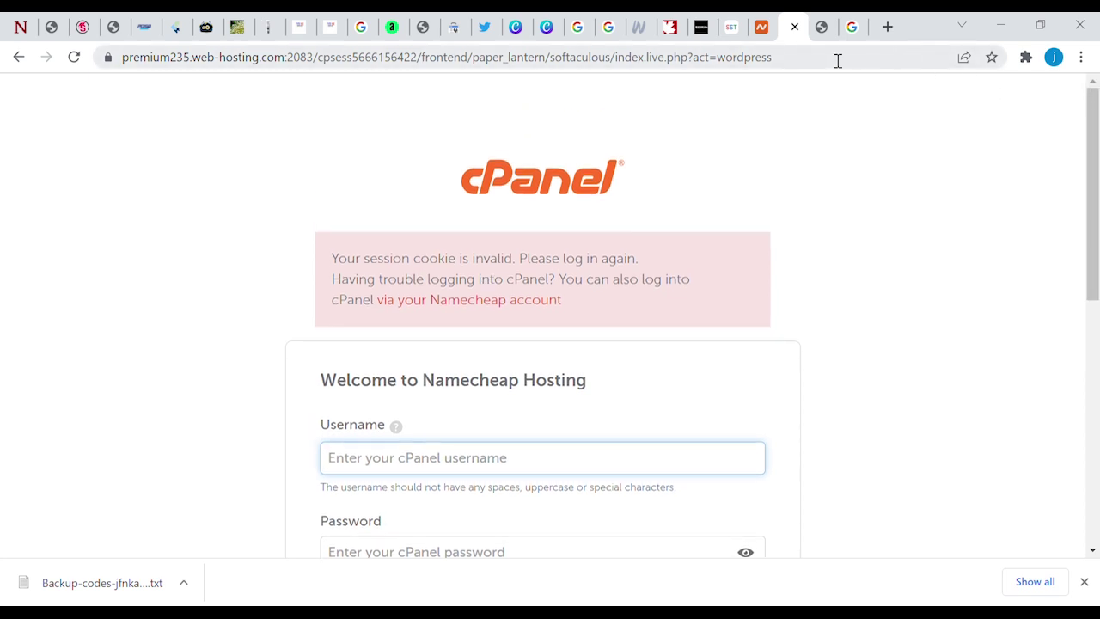
- Return to the Namecheap Login/Signup page and fill in the account username in the login form
{"action": "left_click", "coordinate": [761, 31]}
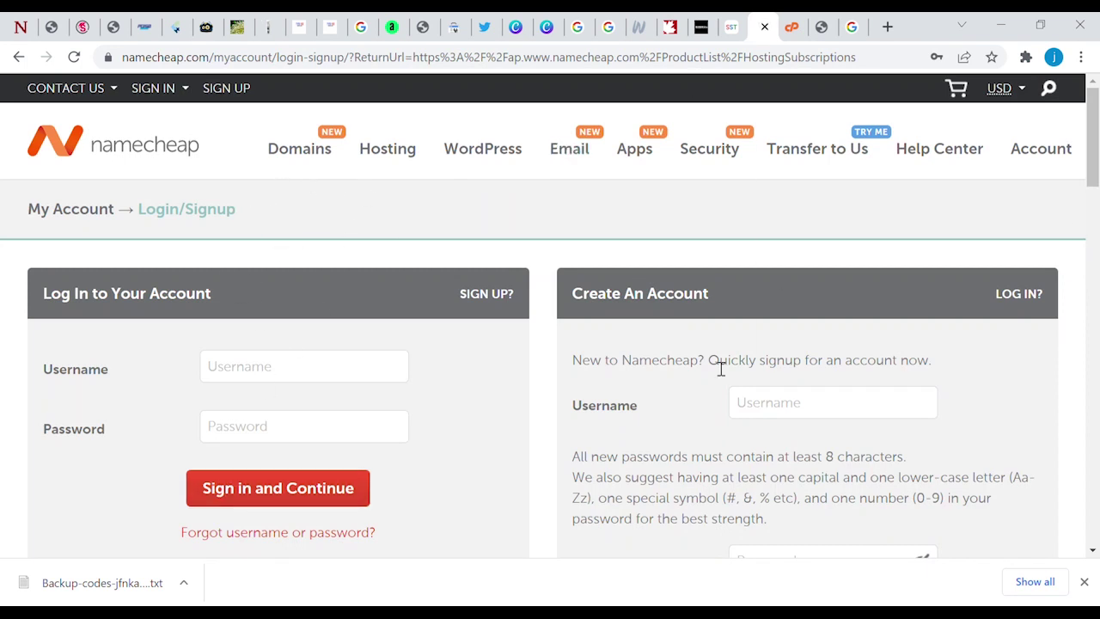
{"action": "left_click_drag", "start_coordinate": [1095, 153], "coordinate": [1095, 198]}
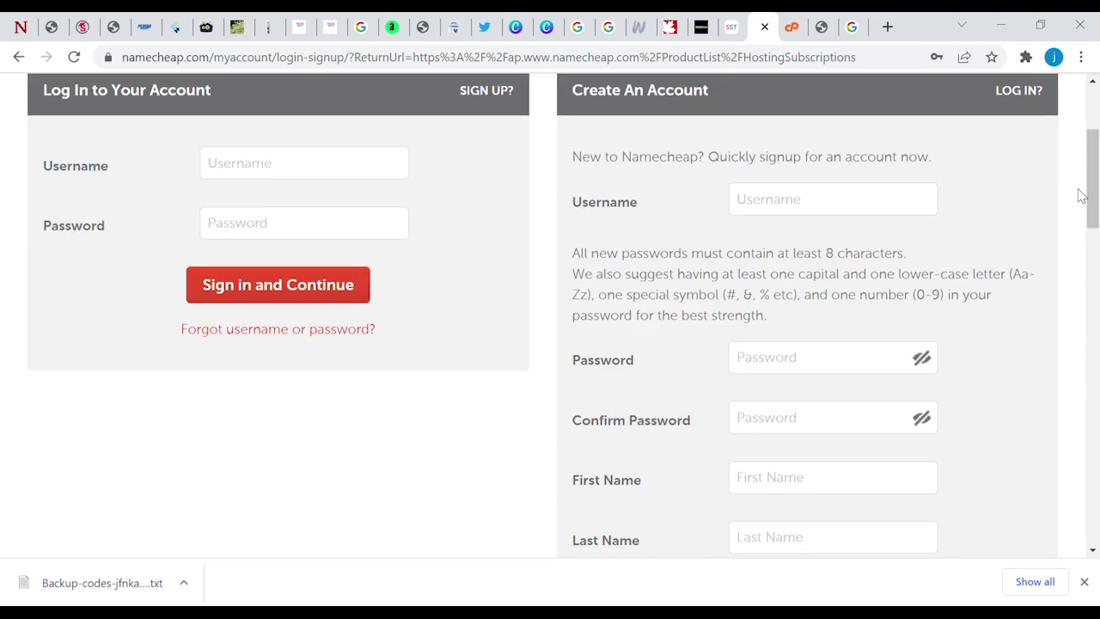
{"action": "left_click_drag", "start_coordinate": [1094, 193], "coordinate": [1095, 148]}
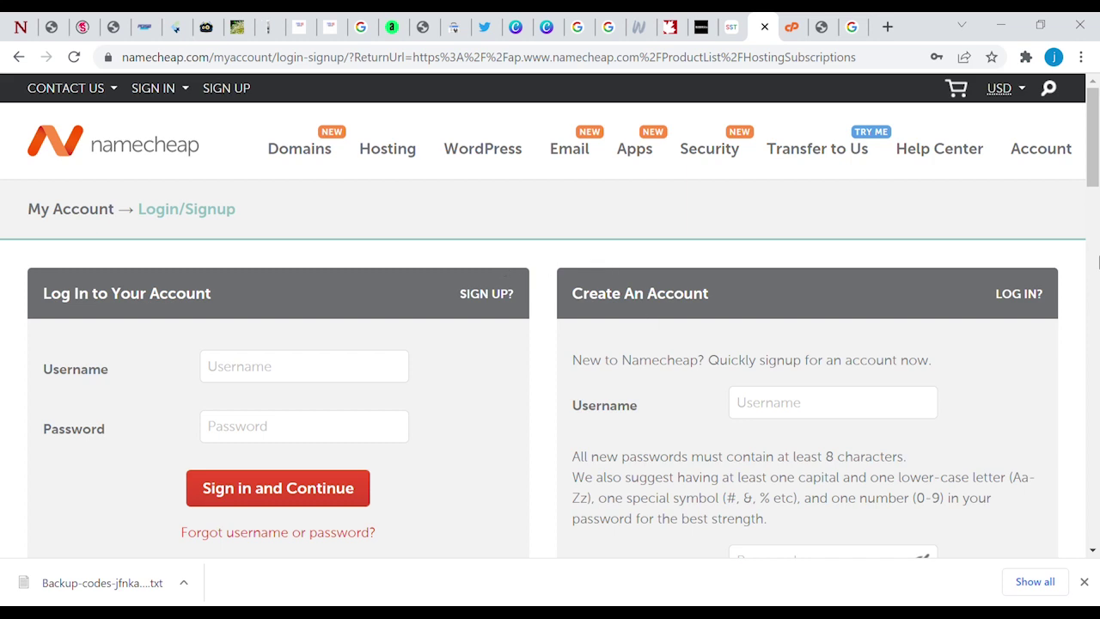
{"action": "mouse_move", "coordinate": [1091, 172]}
{"action": "left_mouse_down"}
{"action": "mouse_move", "coordinate": [1093, 203]}
{"action": "mouse_move", "coordinate": [1095, 159]}
{"action": "left_mouse_up"}
{"action": "left_click", "coordinate": [341, 370]}
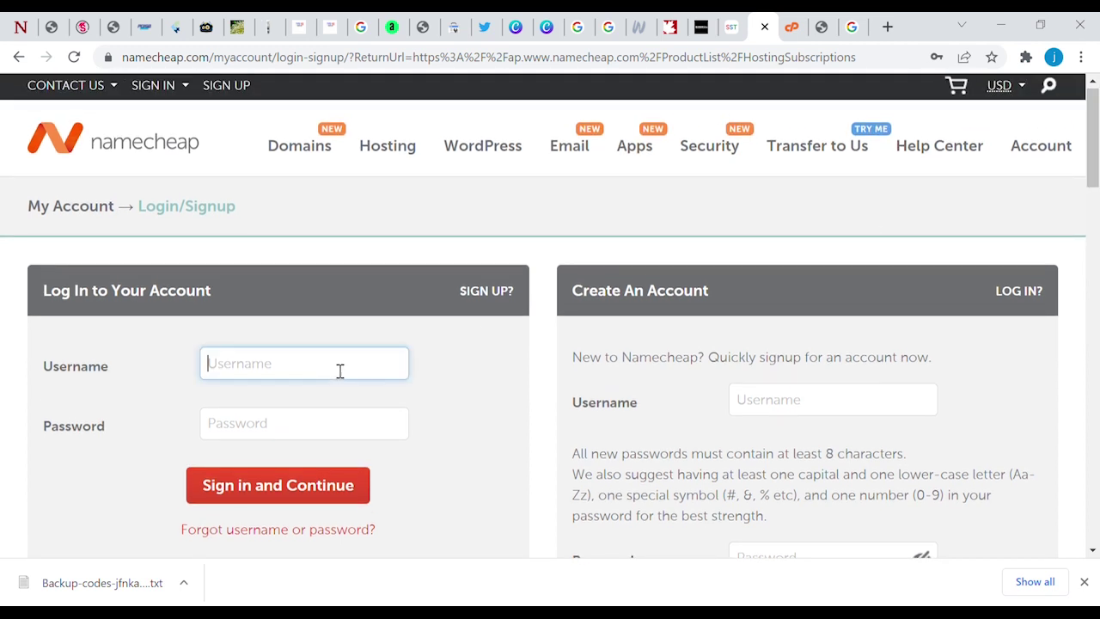
{"action": "left_click", "coordinate": [297, 398]}
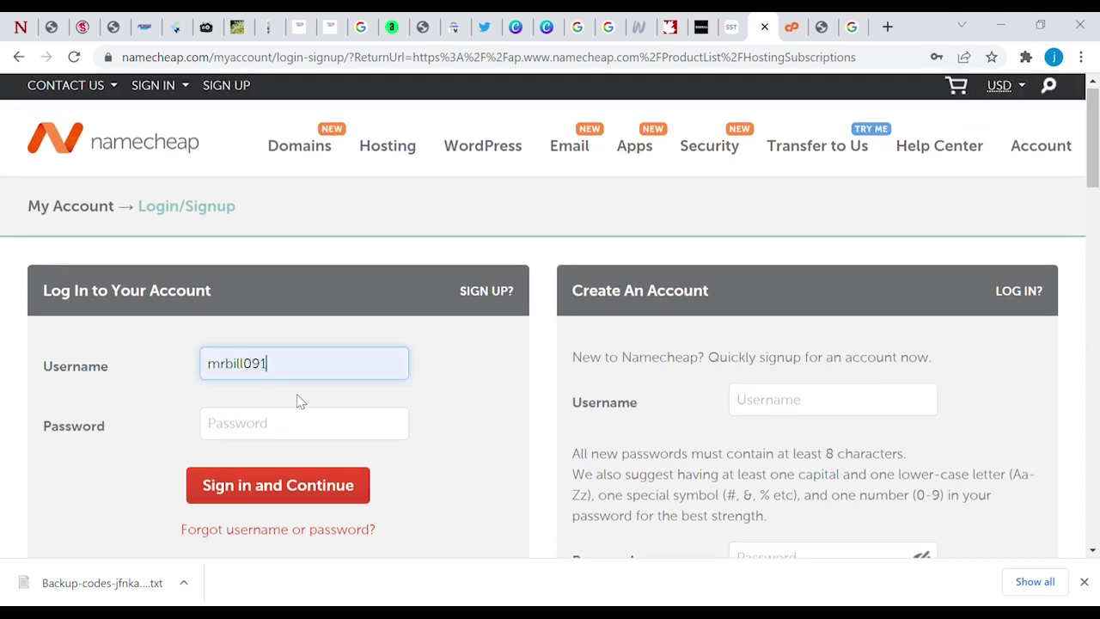
- Enter the account password and sign in to Namecheap
{"action": "left_click", "coordinate": [300, 421]}
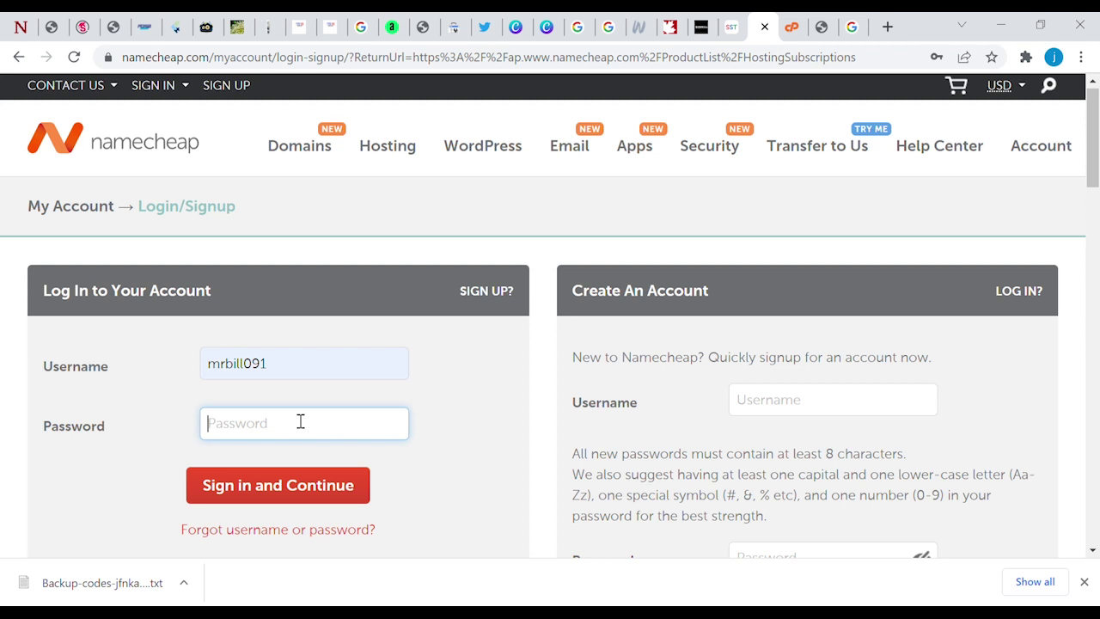
{"action": "type", "text": "•"}
{"action": "key", "text": "BackSpace"}
{"action": "key", "text": "BackSpace"}
{"action": "key", "text": "BackSpace"}
{"action": "type", "text": "•"}
{"action": "left_click", "coordinate": [298, 488]}
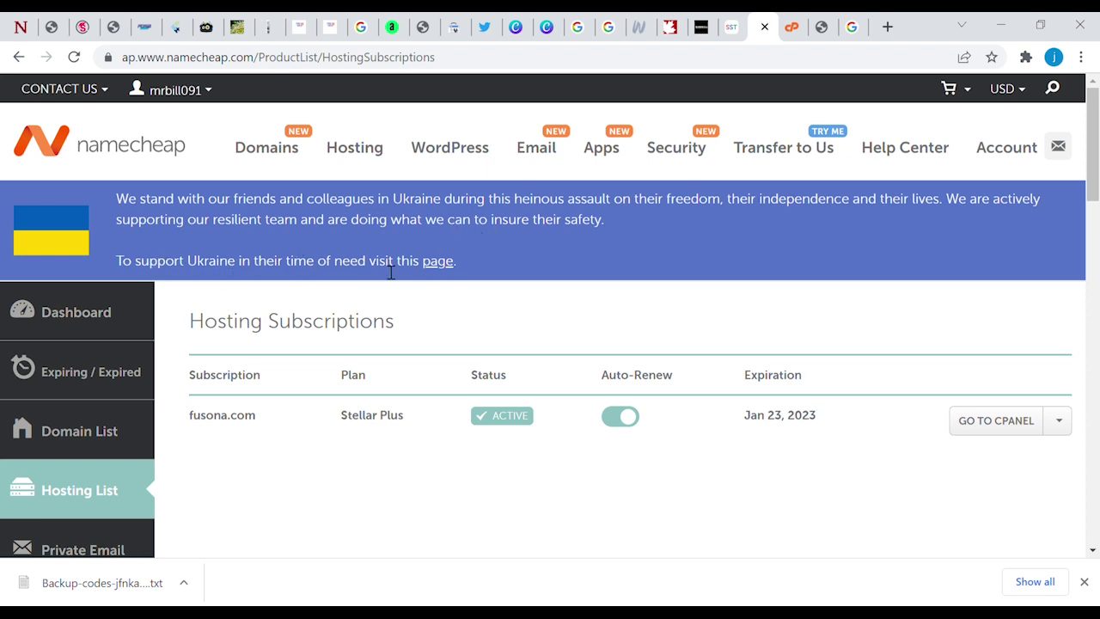
- Open the support-Ukraine page from the banner in a new tab, accept its cookies and view Ukraine in Pictures
{"action": "middle_click", "coordinate": [449, 269]}
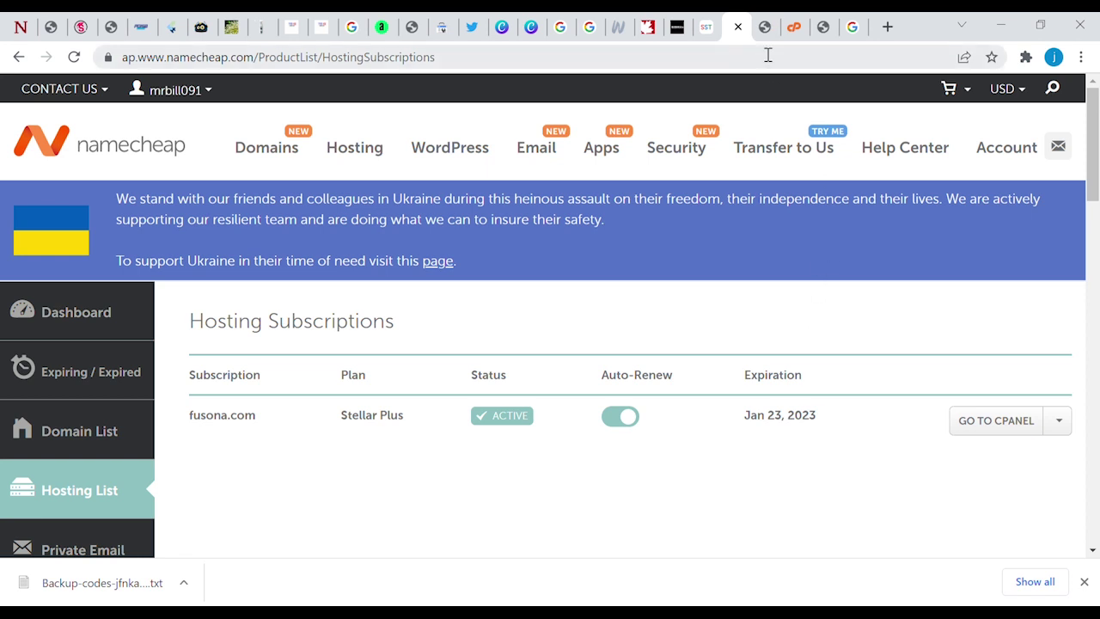
{"action": "left_click", "coordinate": [764, 28]}
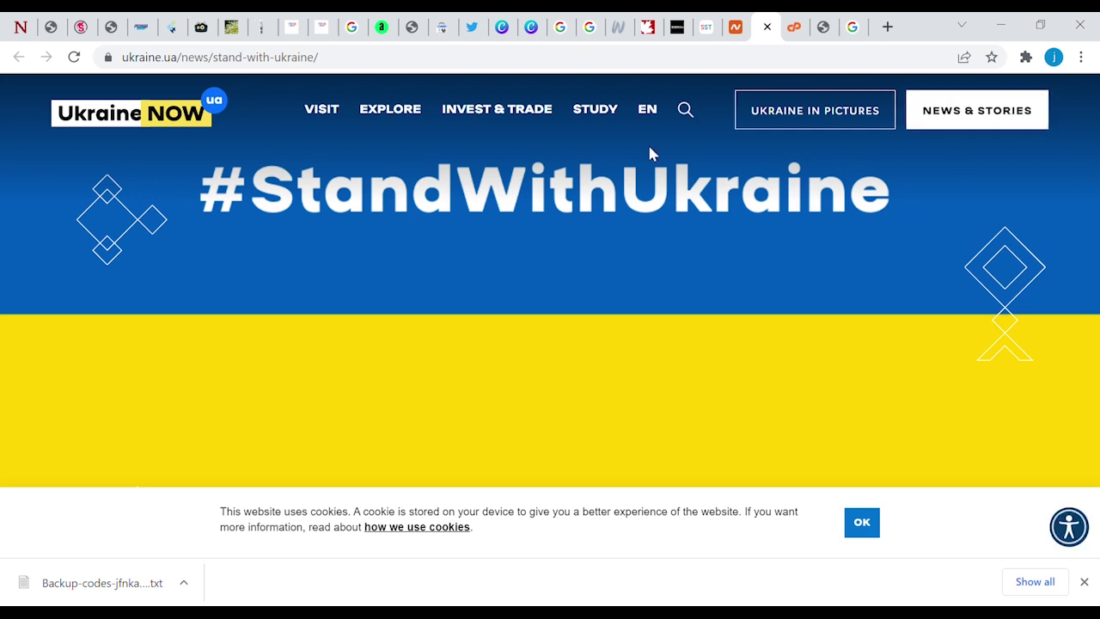
{"action": "left_click", "coordinate": [862, 524]}
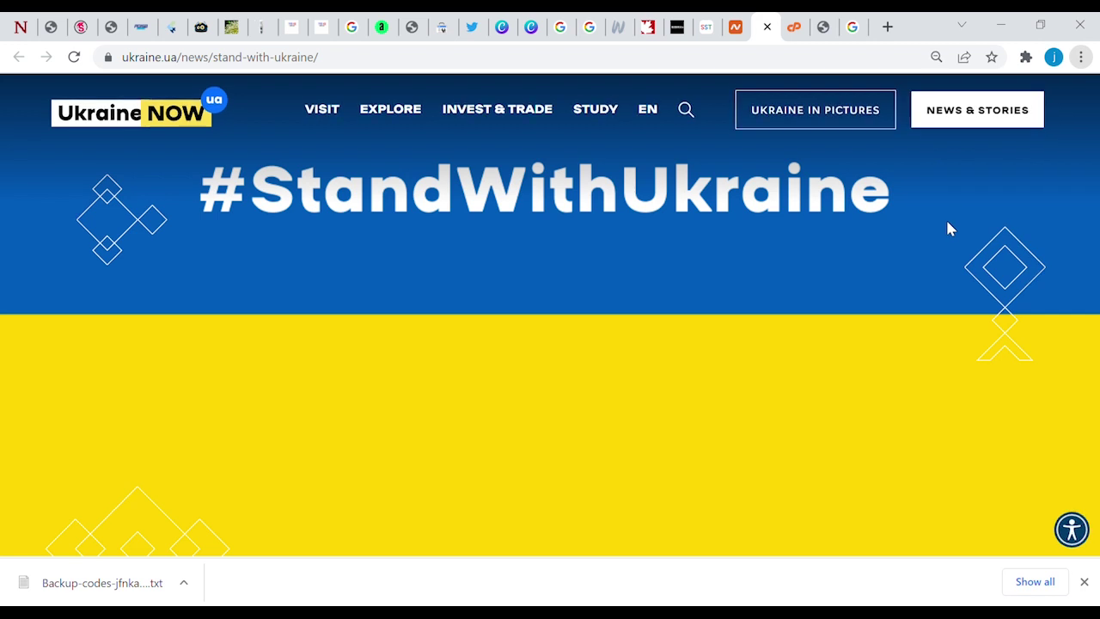
{"action": "left_click", "coordinate": [830, 114]}
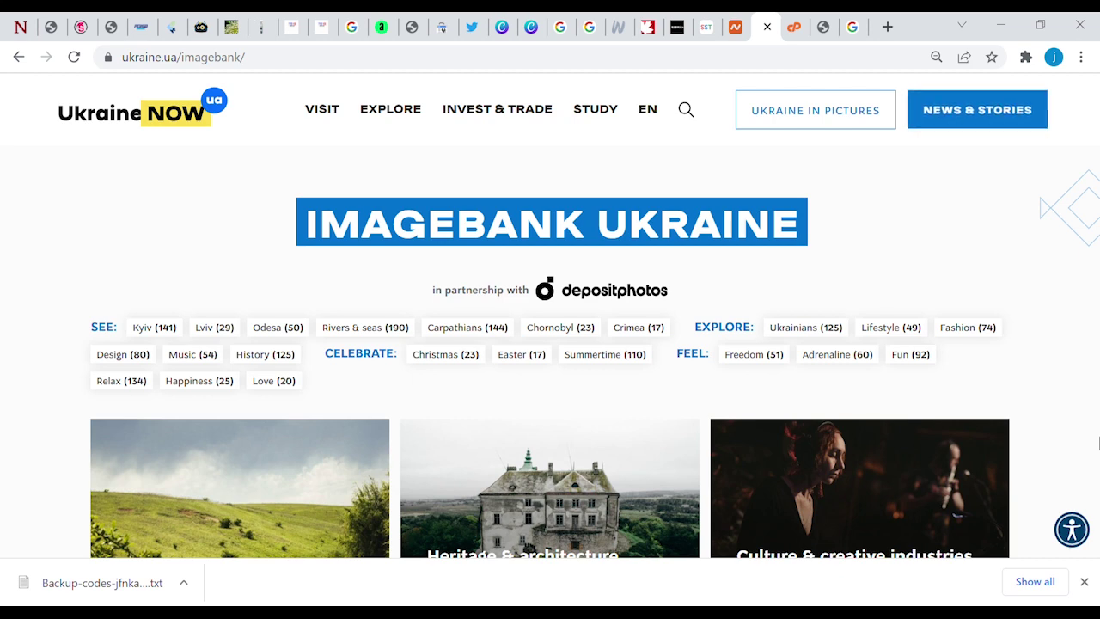
- Try to open cPanel for the fusona.com hosting subscription, reload it, and close the cPanel and Namecheap pages
{"action": "left_click", "coordinate": [732, 28]}
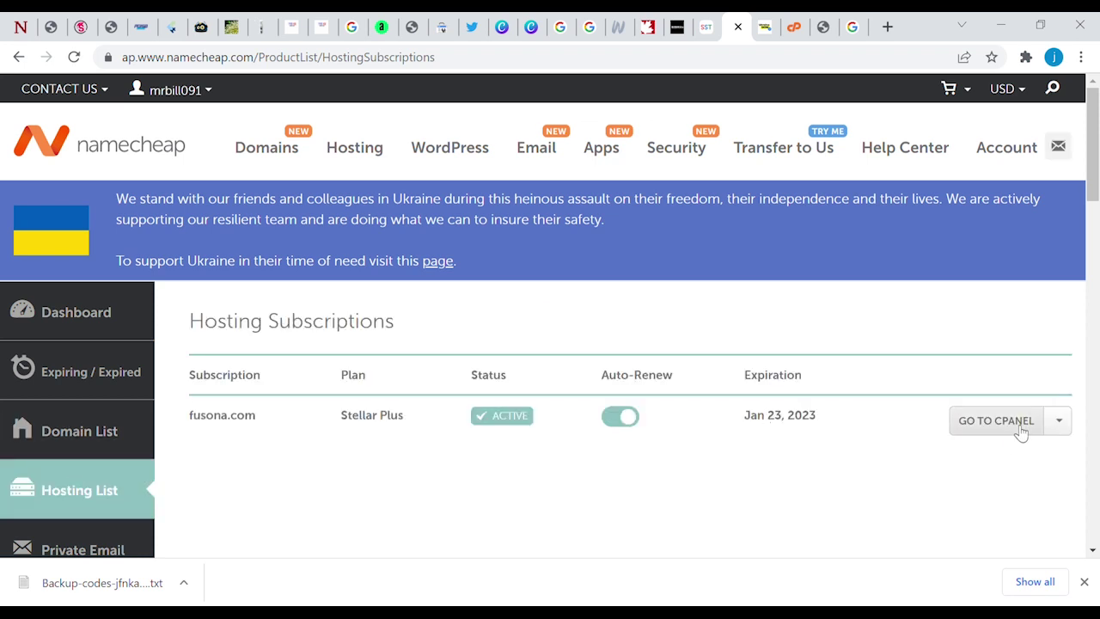
{"action": "left_click", "coordinate": [1020, 428]}
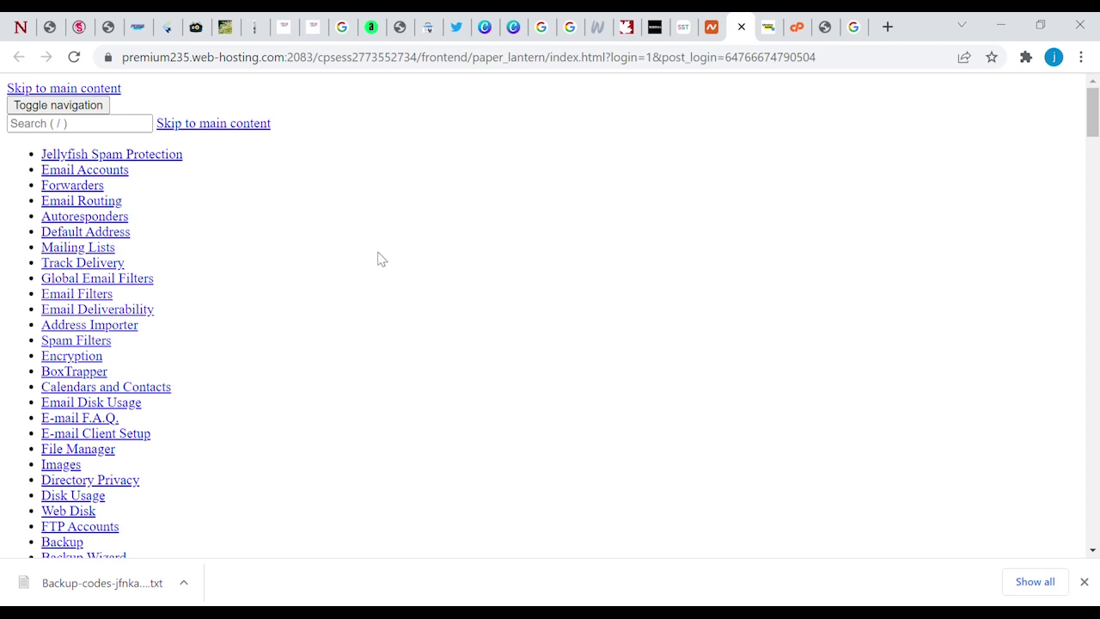
{"action": "left_click", "coordinate": [75, 57]}
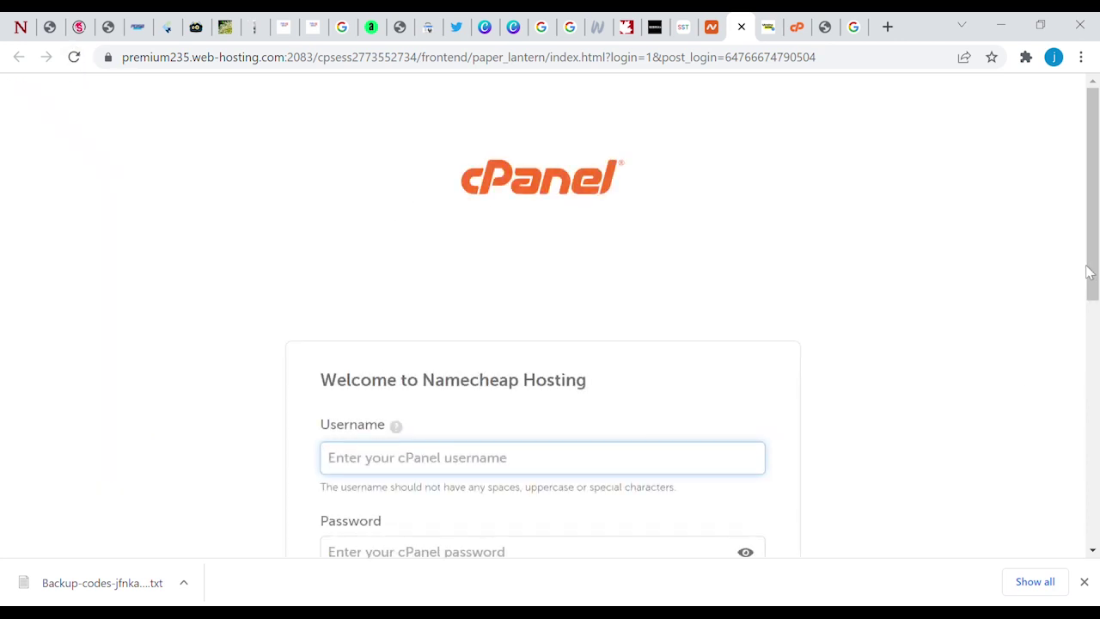
{"action": "scroll", "coordinate": [1086, 257], "scroll_direction": "down", "scroll_amount": 2}
{"action": "scroll", "coordinate": [1084, 245], "scroll_direction": "up", "scroll_amount": 1}
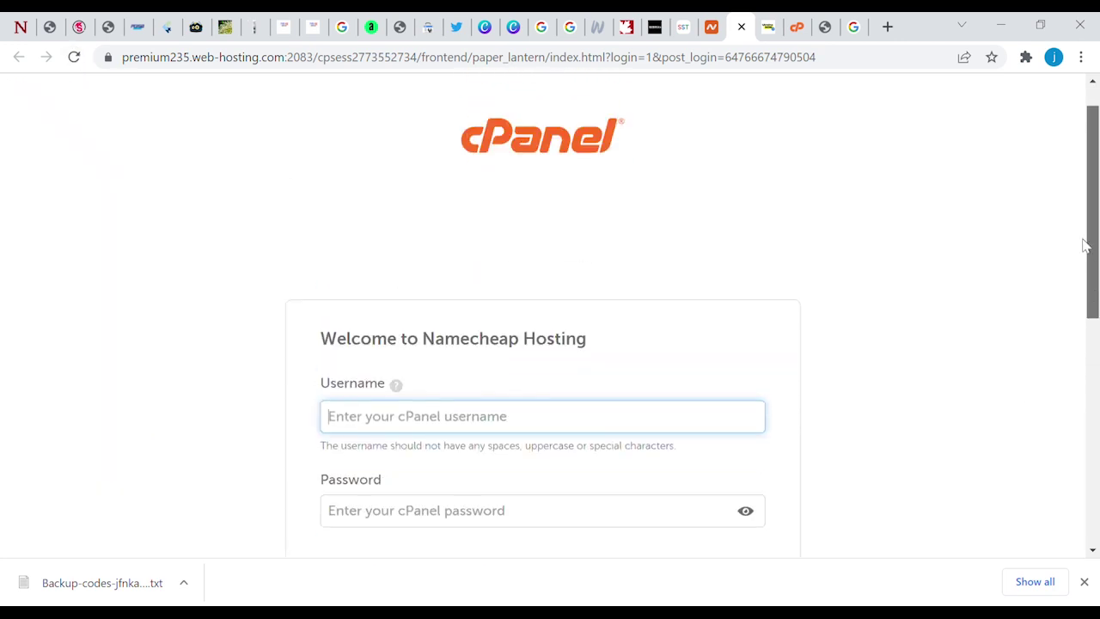
{"action": "left_click", "coordinate": [743, 28]}
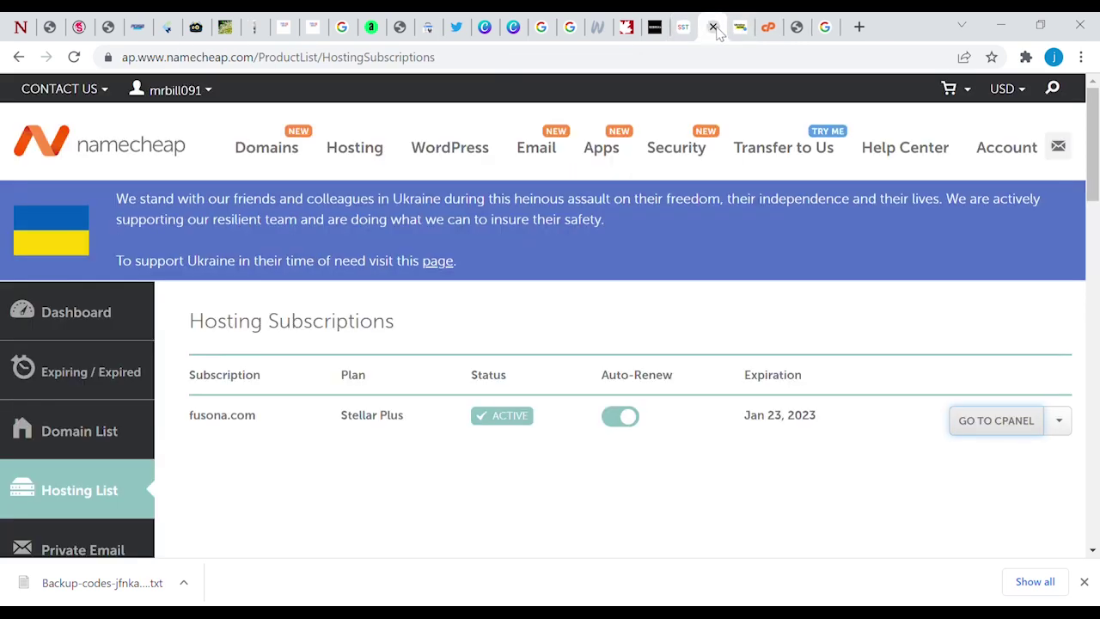
{"action": "left_click", "coordinate": [713, 27]}
- Open the namecheap.com homepage in a new tab
{"action": "key", "text": "ctrl+t"}
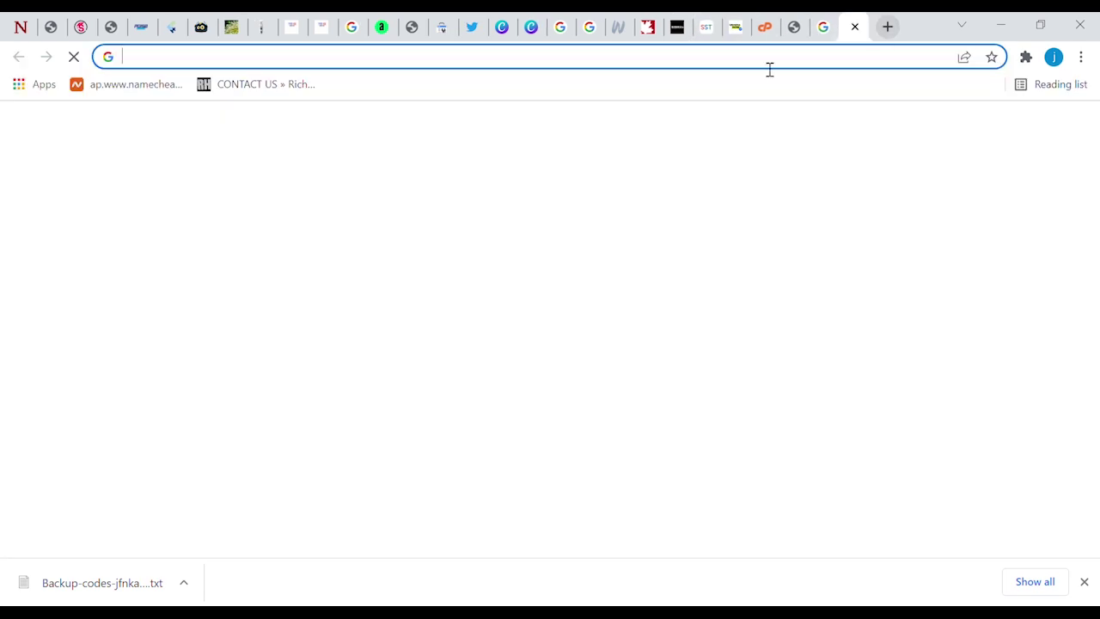
{"action": "type", "text": "name"}
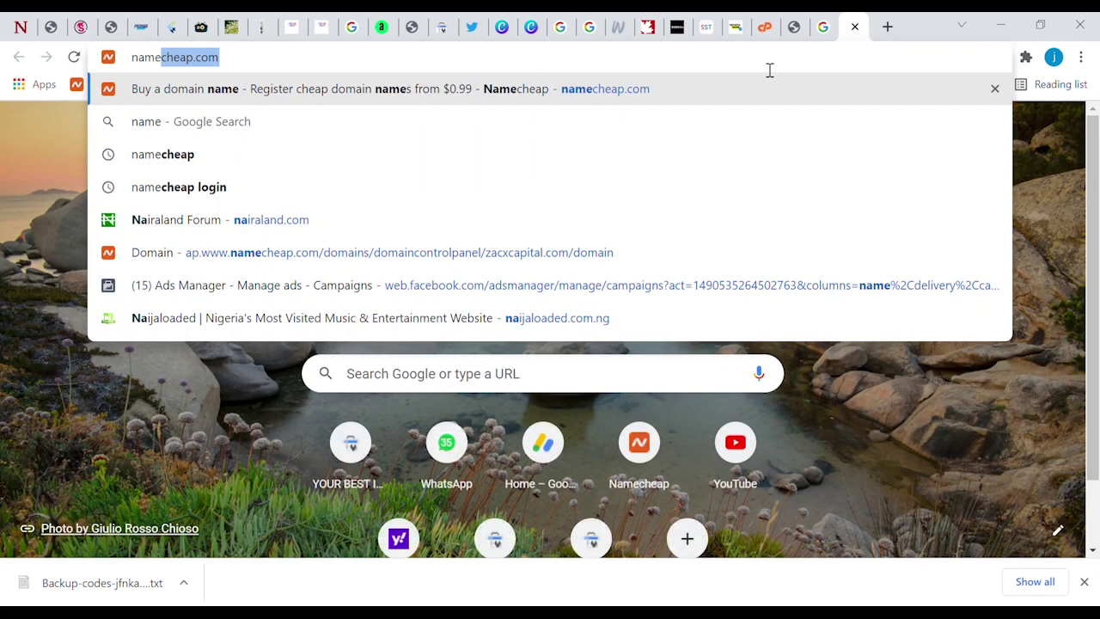
{"action": "key", "text": "Return"}
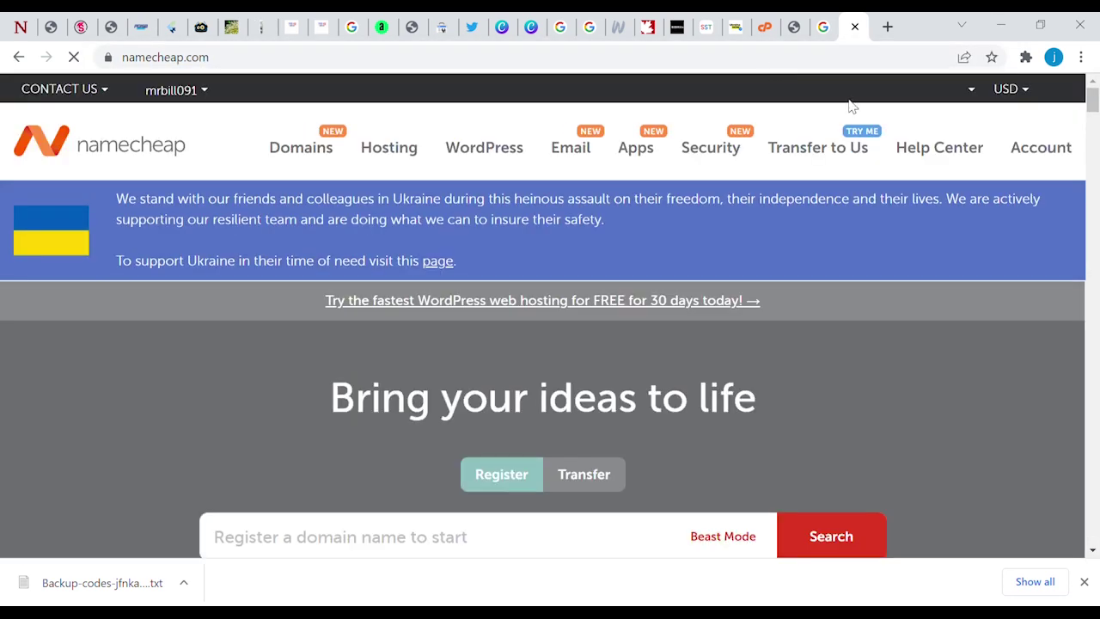
- Go to the account Dashboard and open its Hosting List
{"action": "mouse_move", "coordinate": [198, 97]}
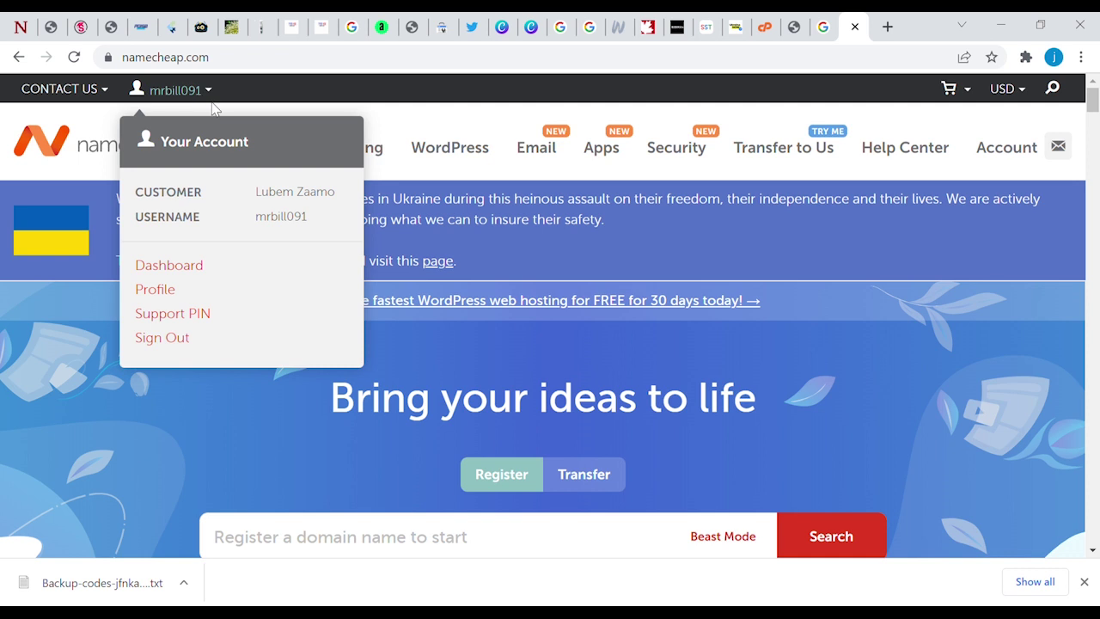
{"action": "mouse_move", "coordinate": [380, 155]}
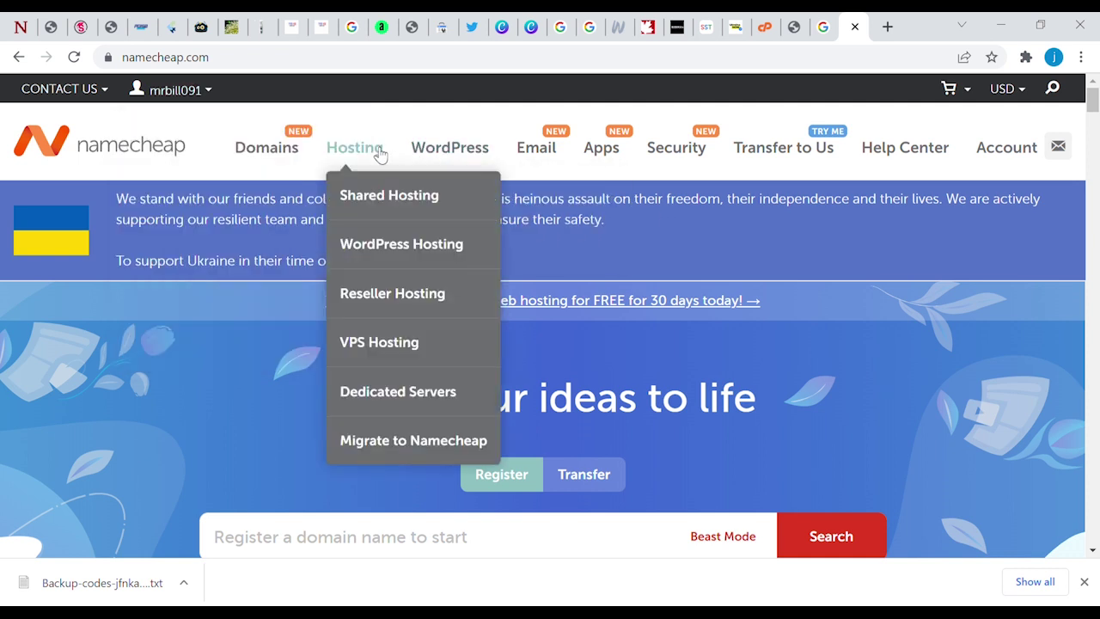
{"action": "mouse_move", "coordinate": [95, 103]}
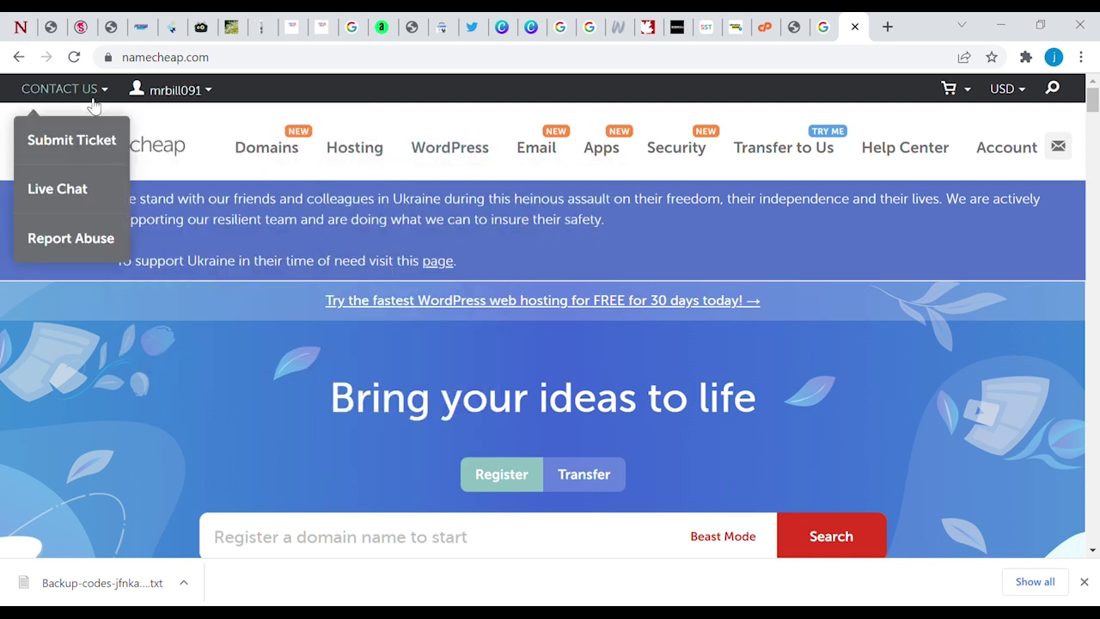
{"action": "mouse_move", "coordinate": [153, 96]}
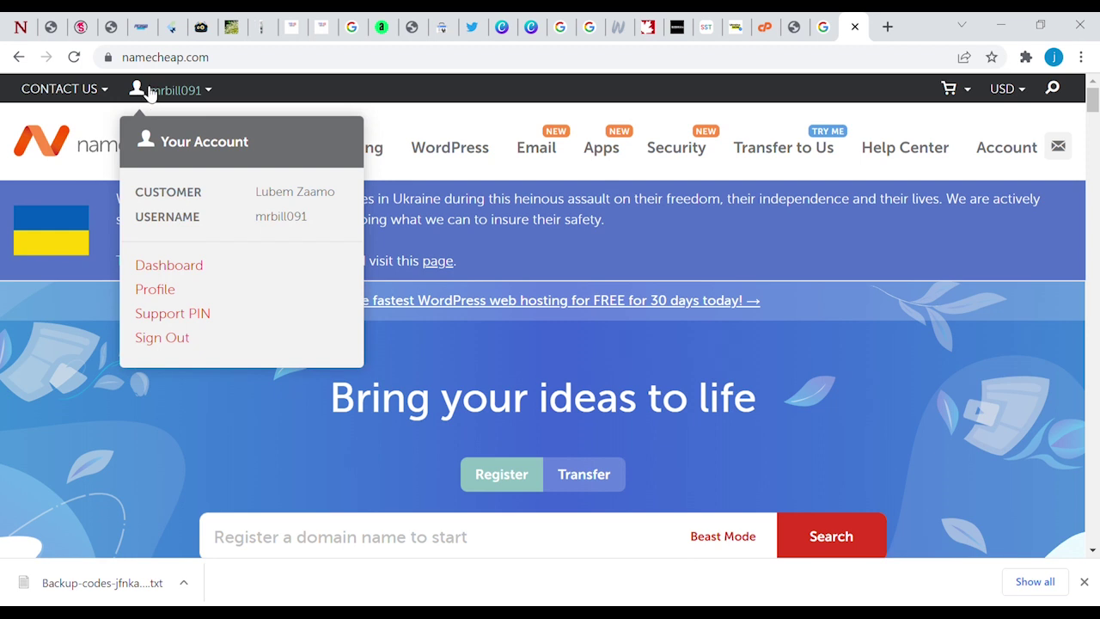
{"action": "left_click", "coordinate": [189, 269]}
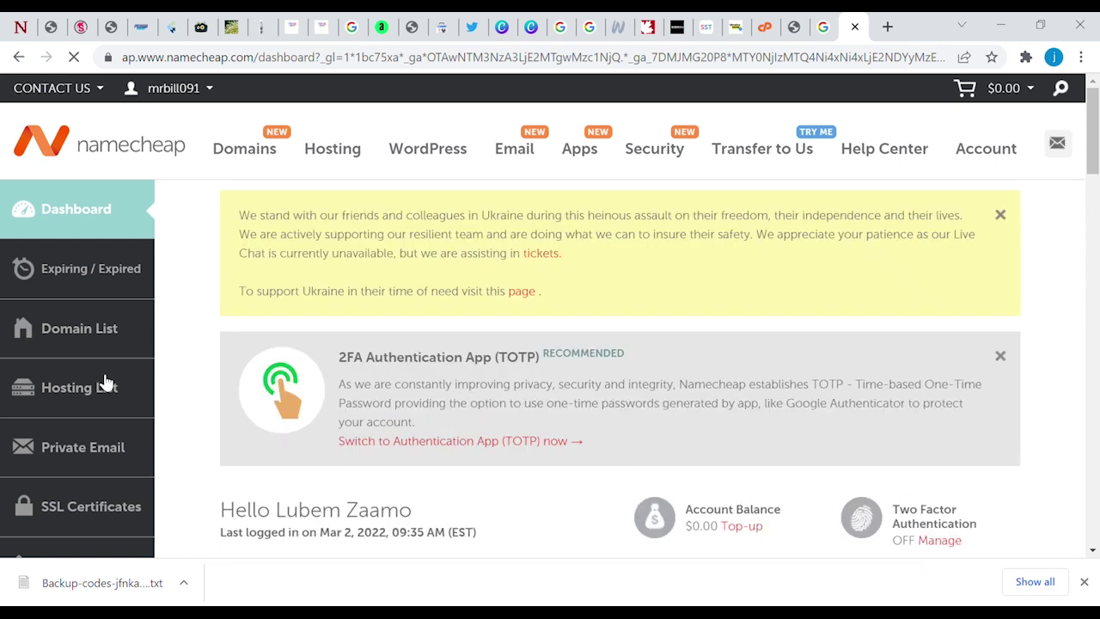
{"action": "left_click", "coordinate": [105, 381]}
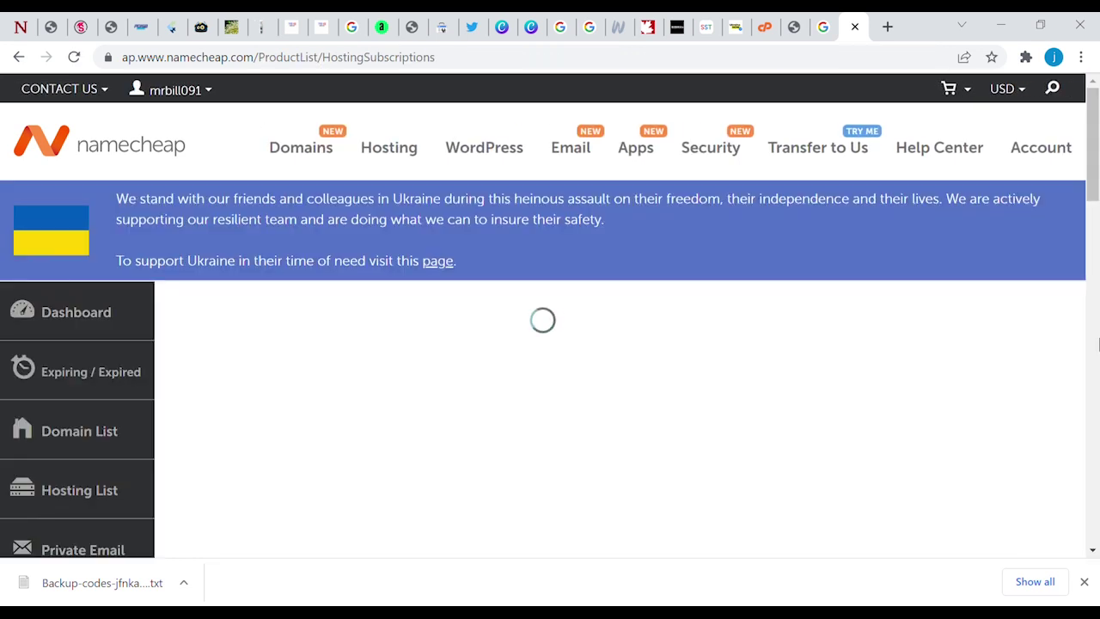
- Open cPanel for the fusona.com subscription and look through its Welcome, Email and Files sections
{"action": "scroll", "coordinate": [1093, 156], "scroll_direction": "down", "scroll_amount": 2}
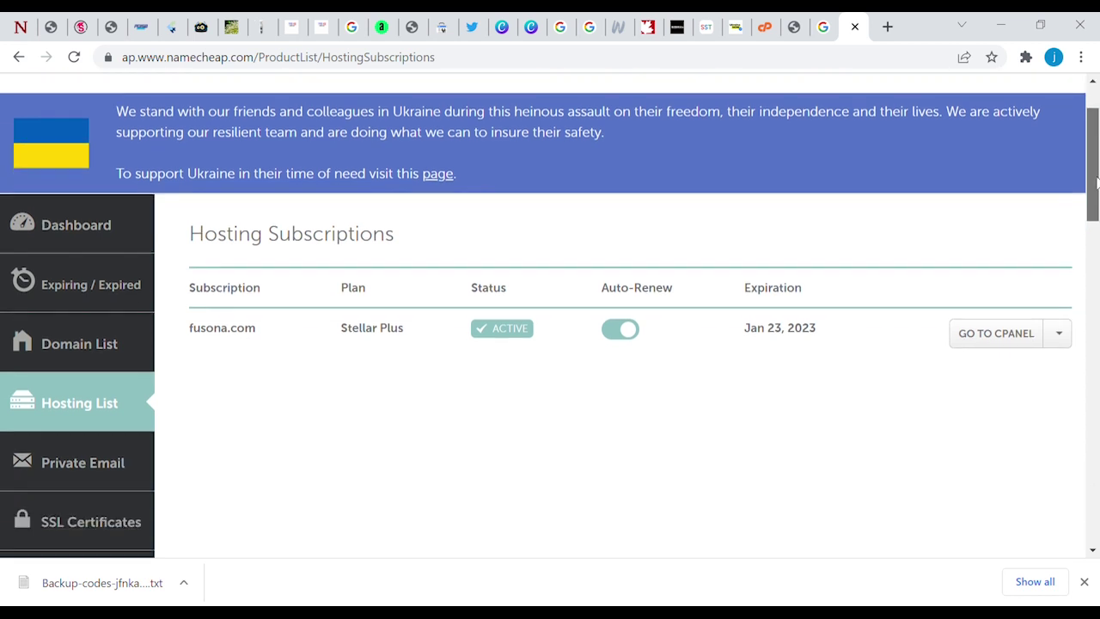
{"action": "left_click", "coordinate": [1005, 280]}
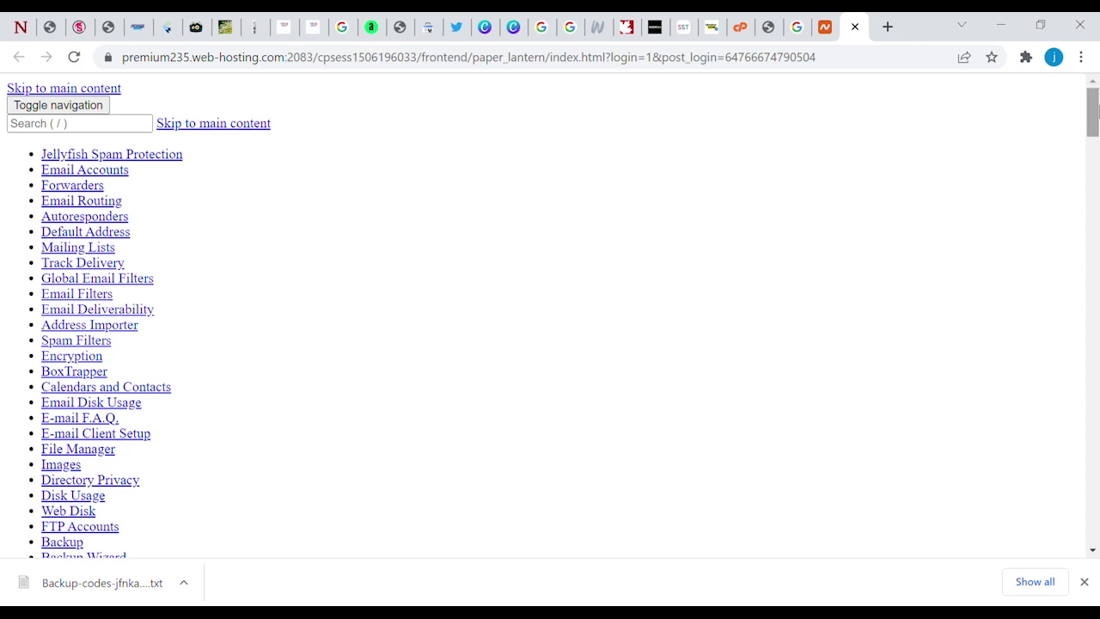
{"action": "left_click_drag", "start_coordinate": [1095, 103], "coordinate": [1096, 305]}
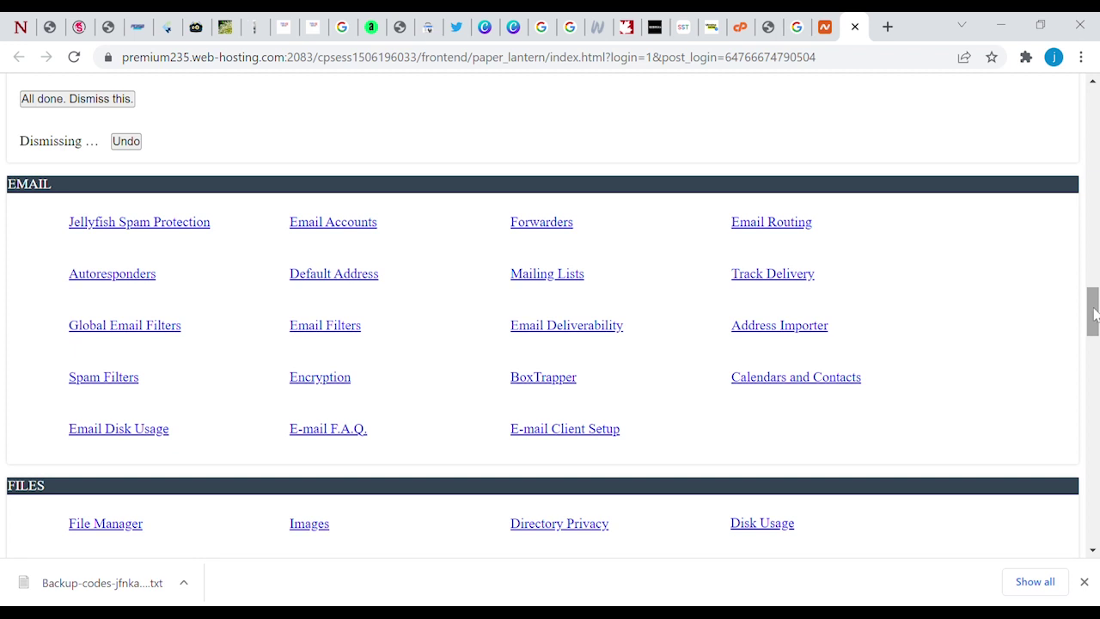
{"action": "left_click_drag", "start_coordinate": [1094, 314], "coordinate": [1093, 284]}
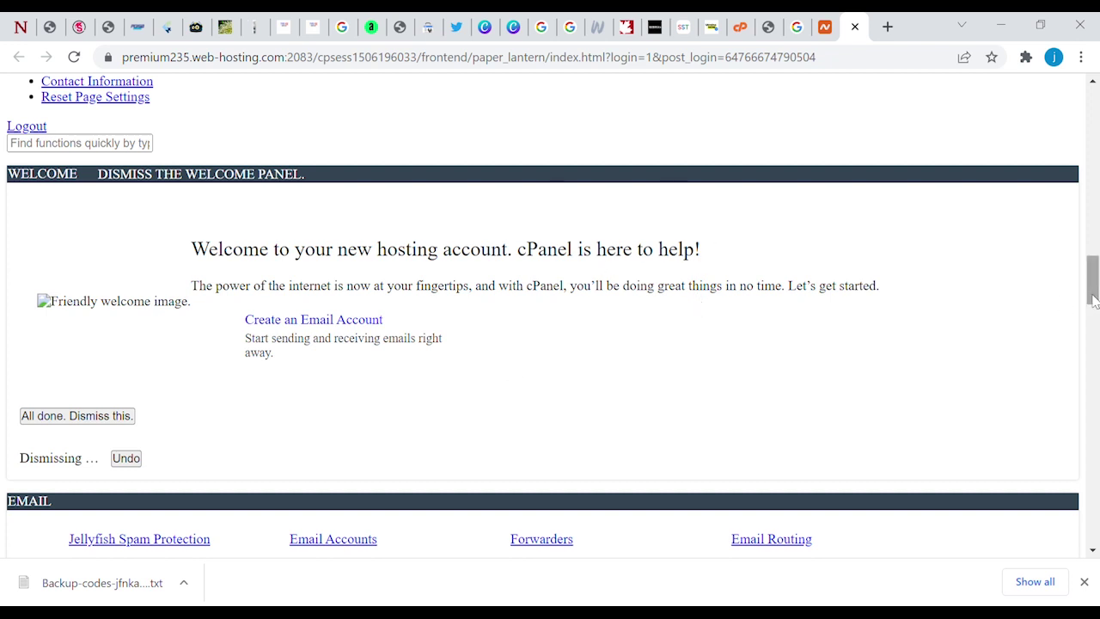
- Try to open Softaculous from cPanel's Software section, look over the login page, and close that cPanel page
{"action": "left_click_drag", "start_coordinate": [1093, 299], "coordinate": [1093, 341]}
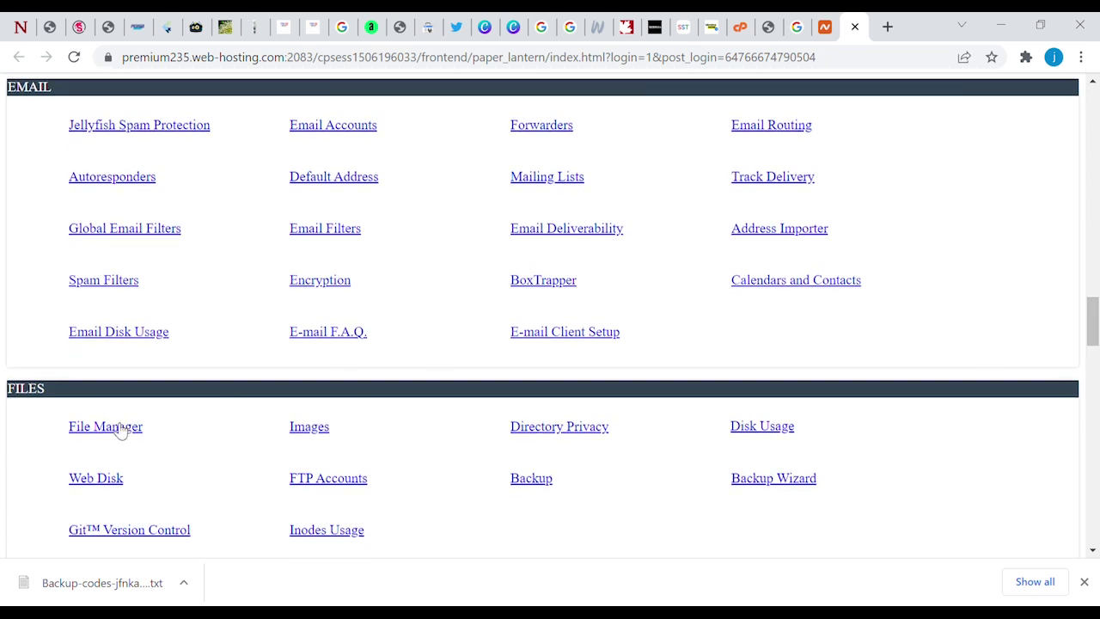
{"action": "left_click_drag", "start_coordinate": [1093, 318], "coordinate": [1089, 419]}
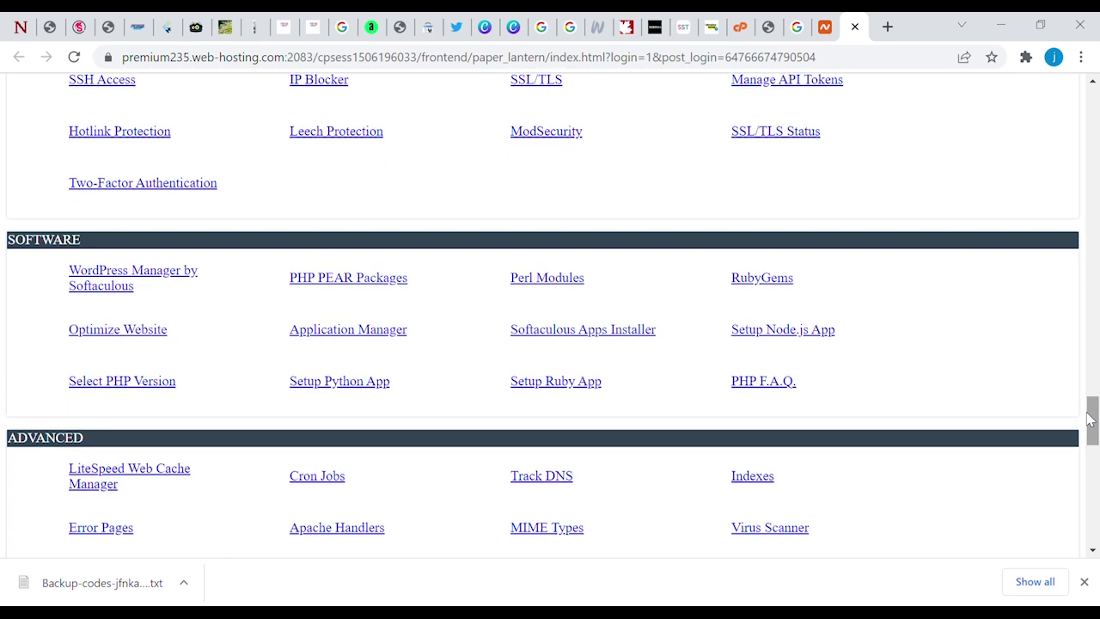
{"action": "left_click_drag", "start_coordinate": [1089, 419], "coordinate": [1090, 419]}
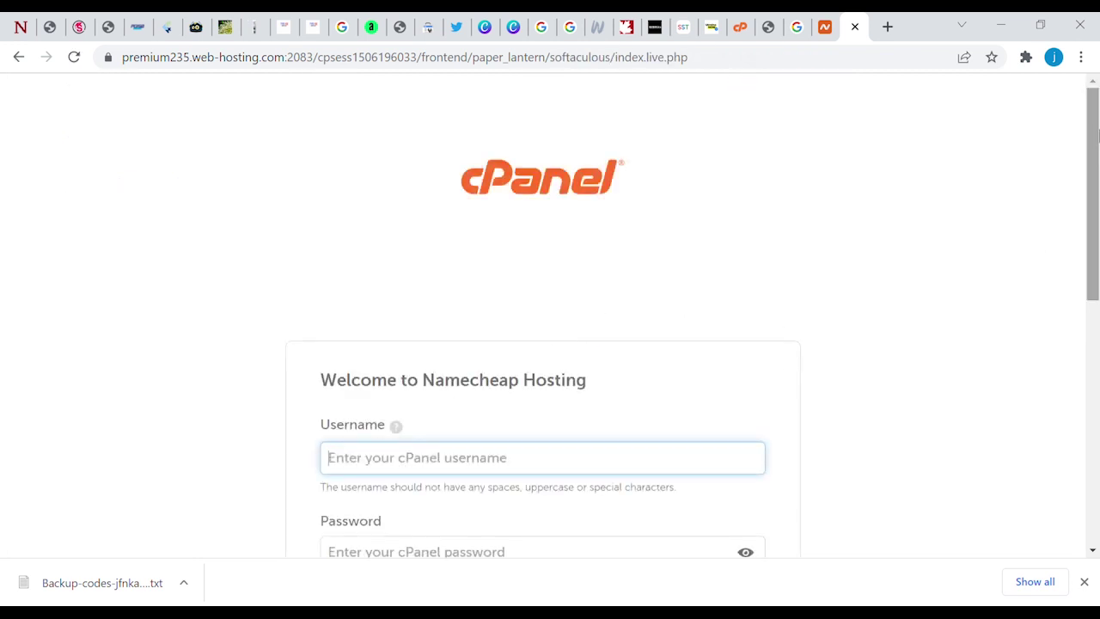
{"action": "left_click_drag", "start_coordinate": [1094, 148], "coordinate": [1096, 185]}
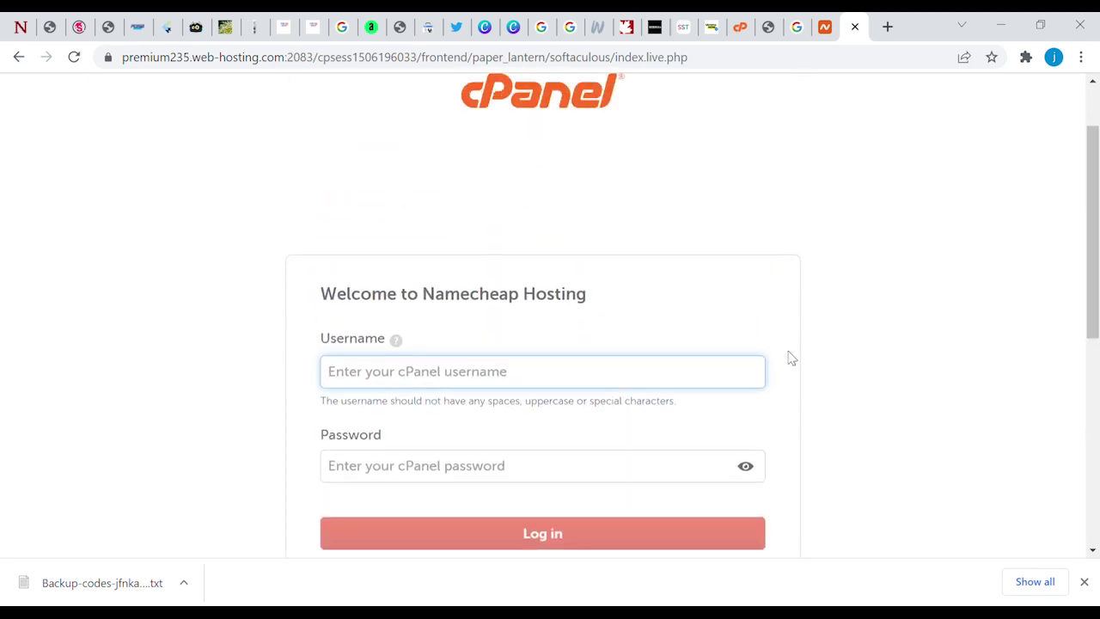
{"action": "left_click_drag", "start_coordinate": [1094, 214], "coordinate": [1095, 176]}
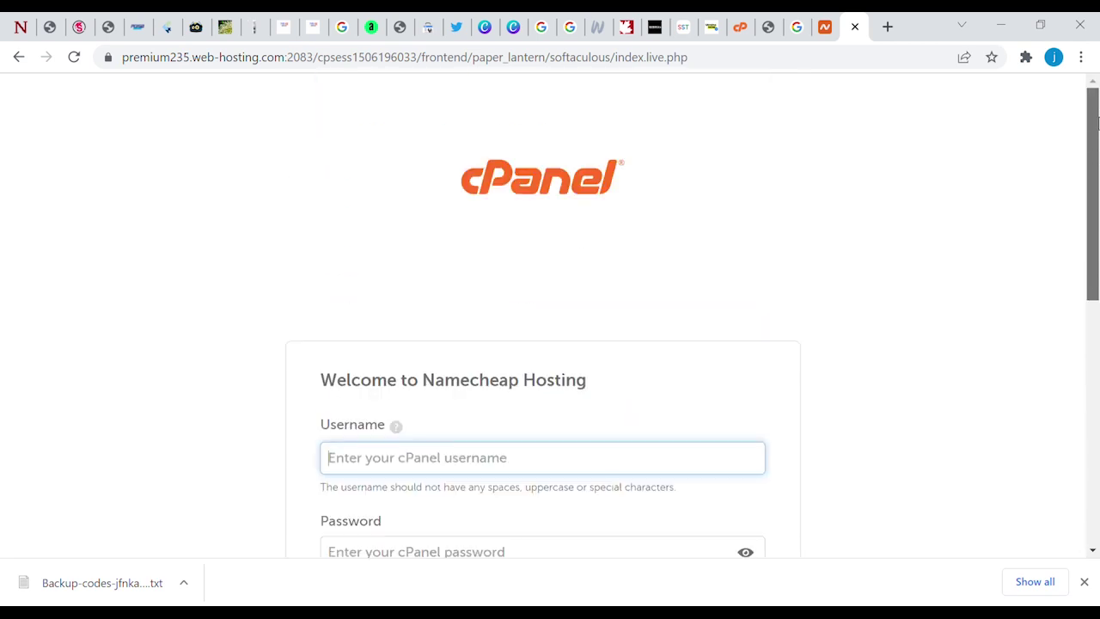
{"action": "left_click", "coordinate": [828, 28]}
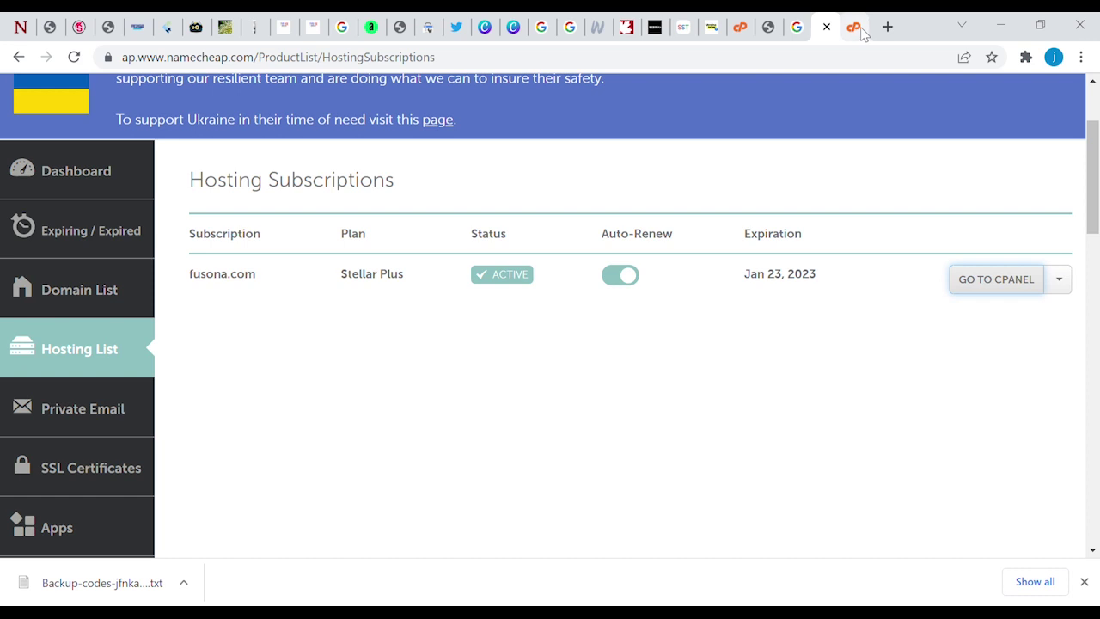
{"action": "left_click", "coordinate": [862, 31]}
{"action": "left_click", "coordinate": [856, 27]}
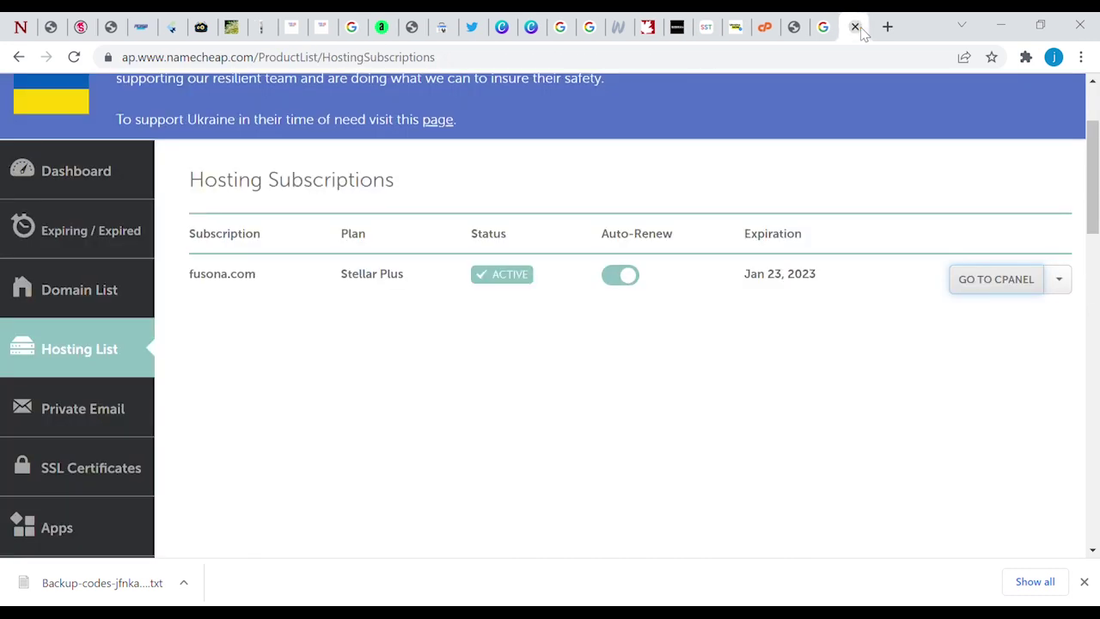
- Reopen cPanel for the fusona.com subscription and retry opening Softaculous from the Software section
{"action": "left_click", "coordinate": [997, 279]}
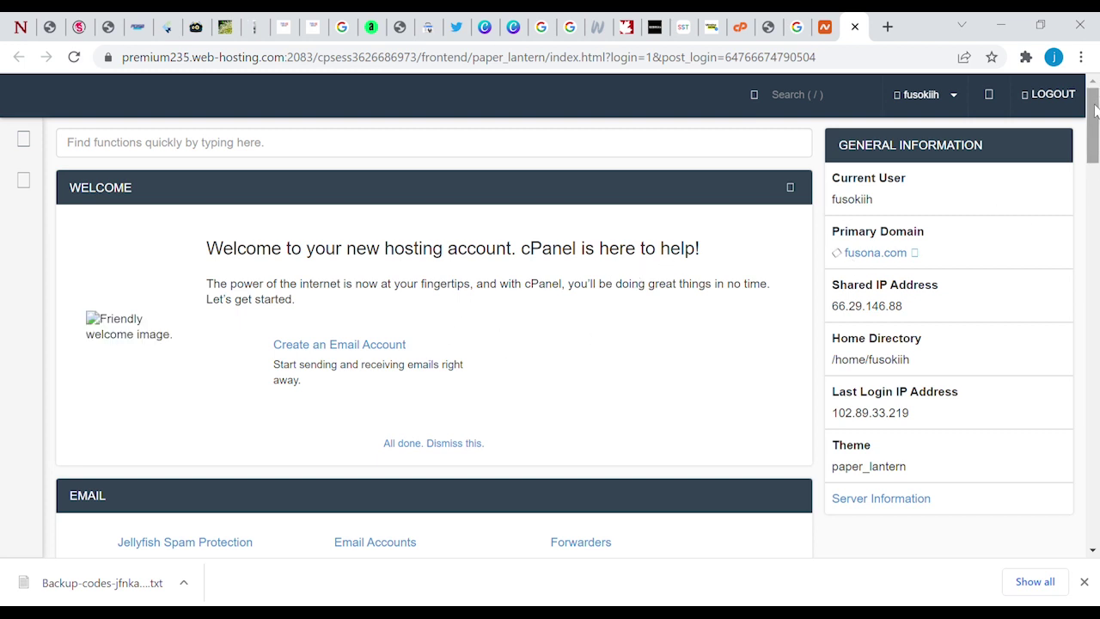
{"action": "left_click_drag", "start_coordinate": [1094, 109], "coordinate": [1092, 465]}
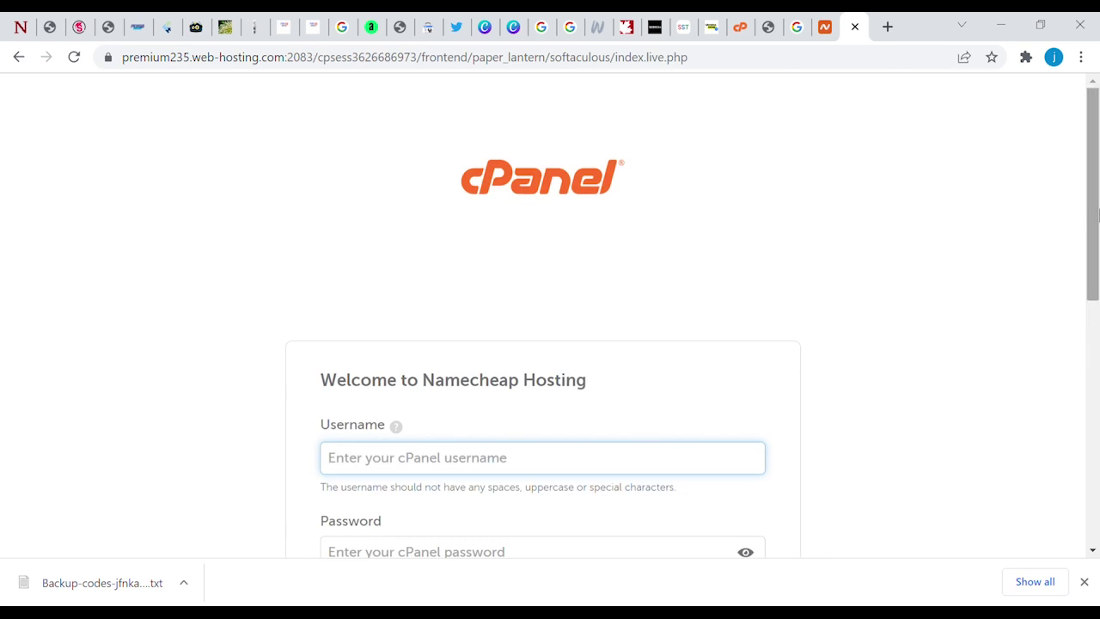
{"action": "left_click_drag", "start_coordinate": [1093, 214], "coordinate": [1098, 280]}
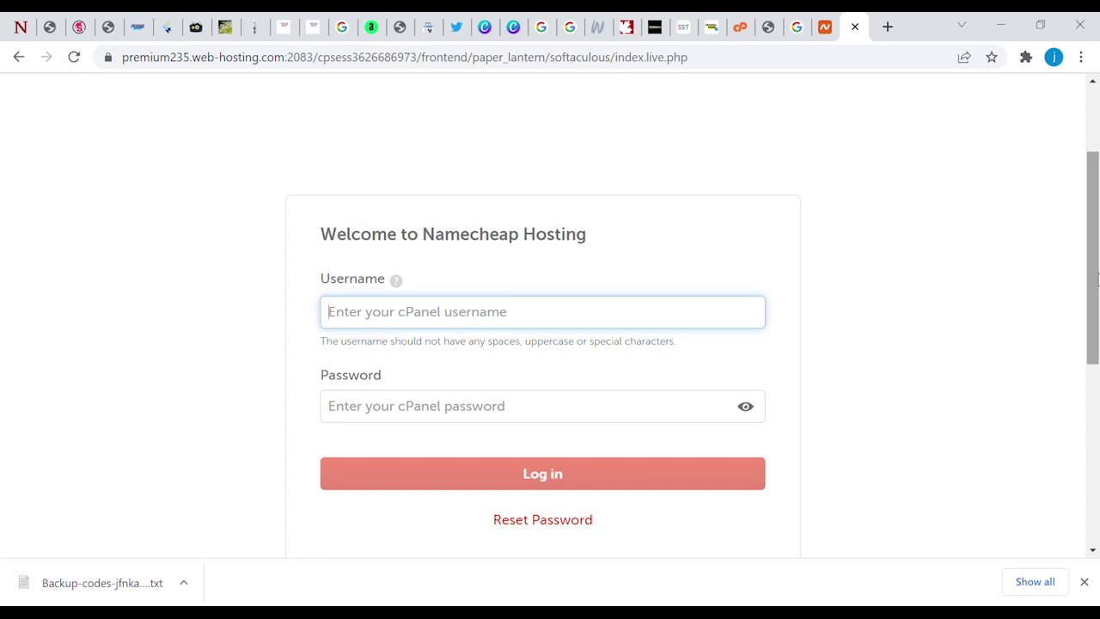
{"action": "left_click_drag", "start_coordinate": [1095, 231], "coordinate": [1094, 152]}
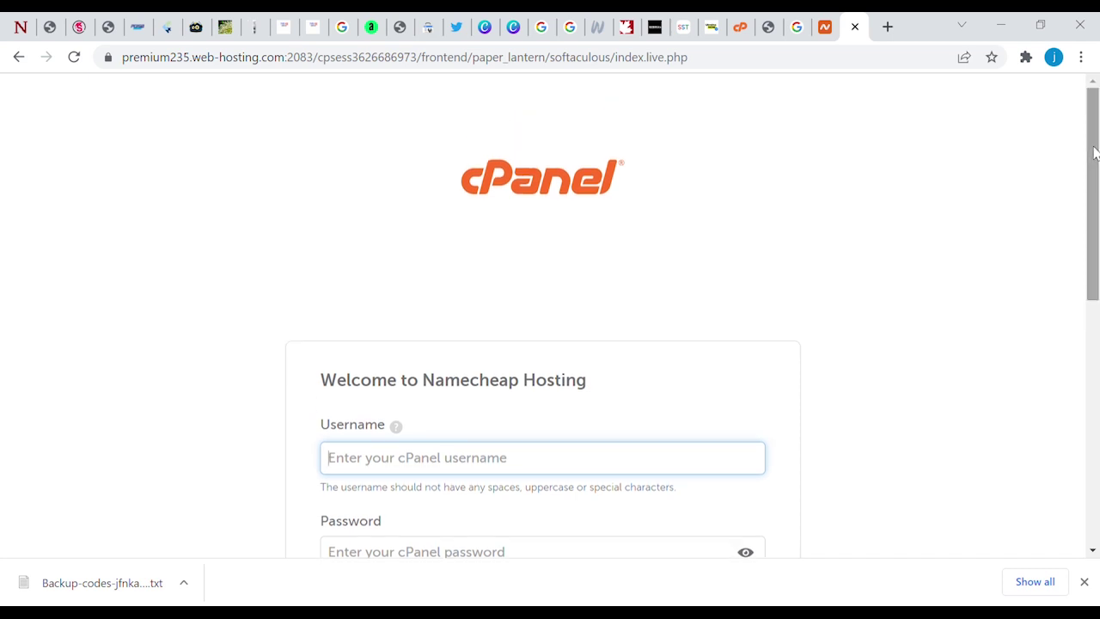
- Return to the Namecheap account Dashboard and search for the domain name legitupdatez
{"action": "left_click", "coordinate": [827, 28]}
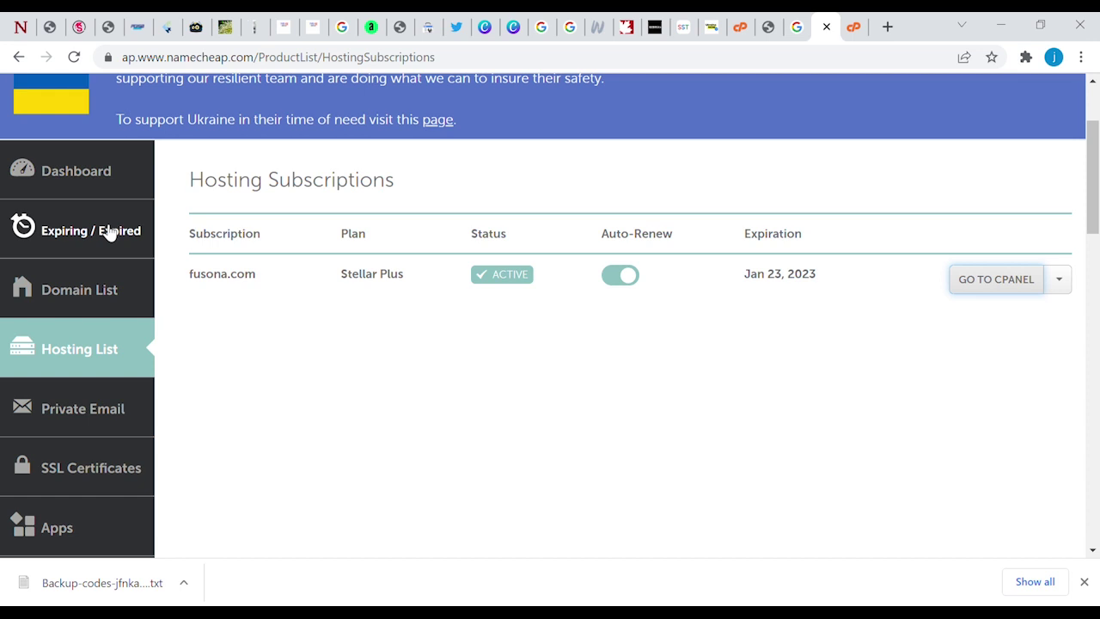
{"action": "left_click", "coordinate": [125, 193]}
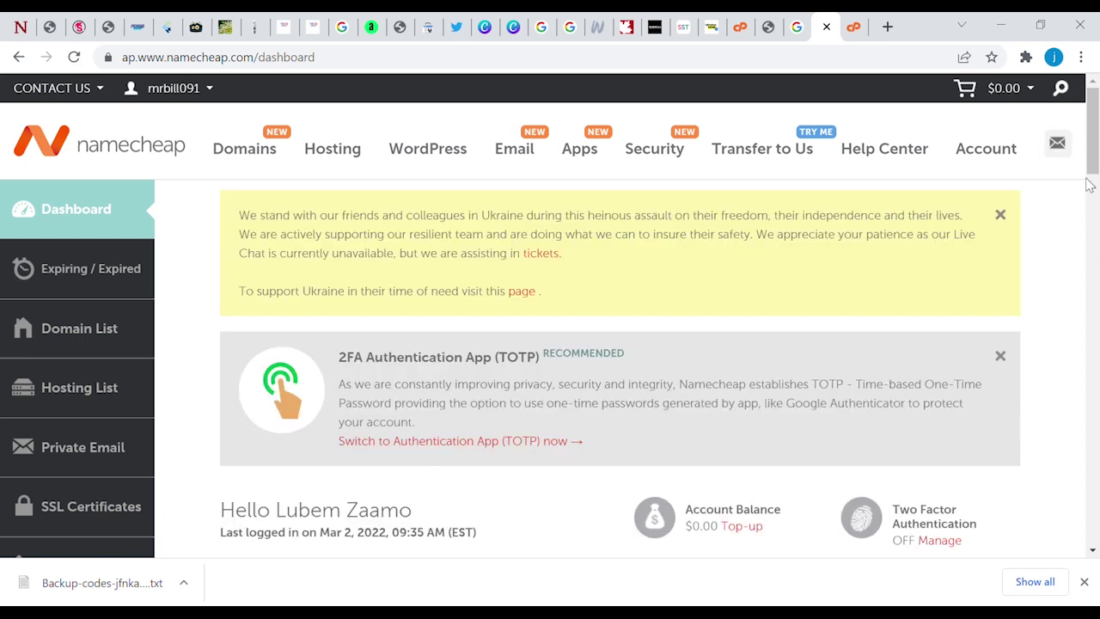
{"action": "left_click_drag", "start_coordinate": [1091, 163], "coordinate": [1095, 221]}
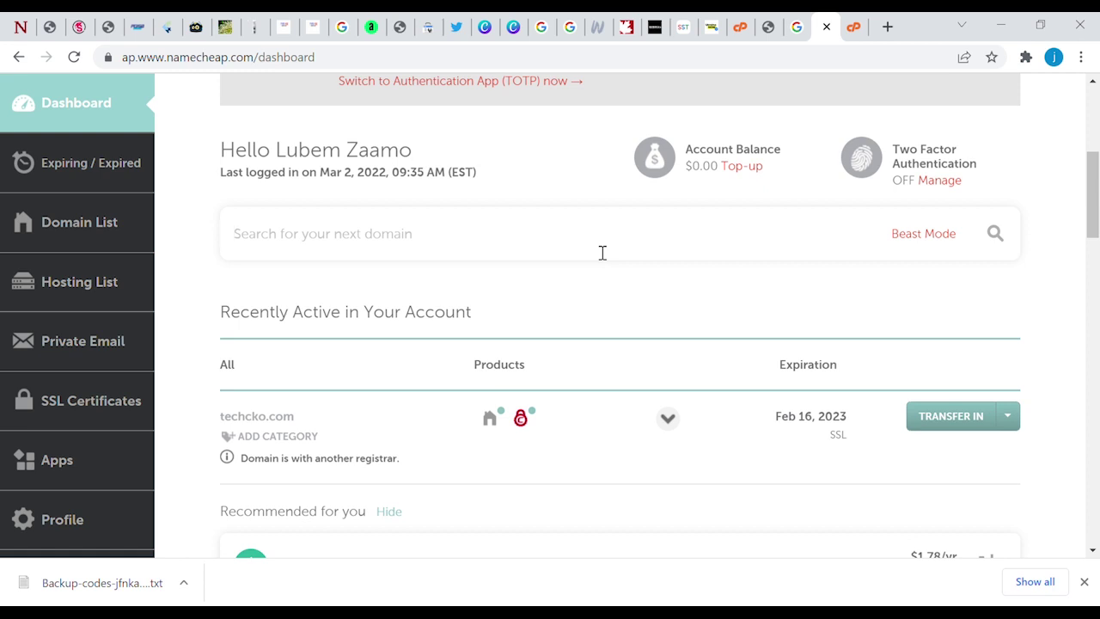
{"action": "type", "text": "legituda"}
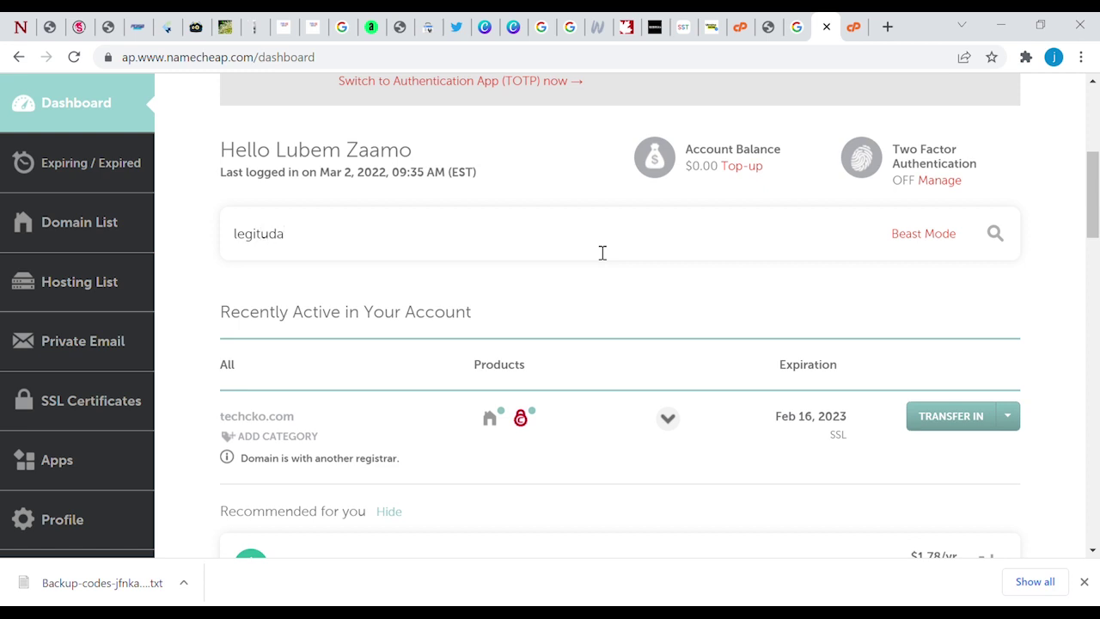
{"action": "type", "text": "tz"}
{"action": "key", "text": "BackSpace"}
{"action": "type", "text": "e"}
{"action": "key", "text": "BackSpace"}
{"action": "type", "text": "datez"}
{"action": "left_click", "coordinate": [995, 233]}
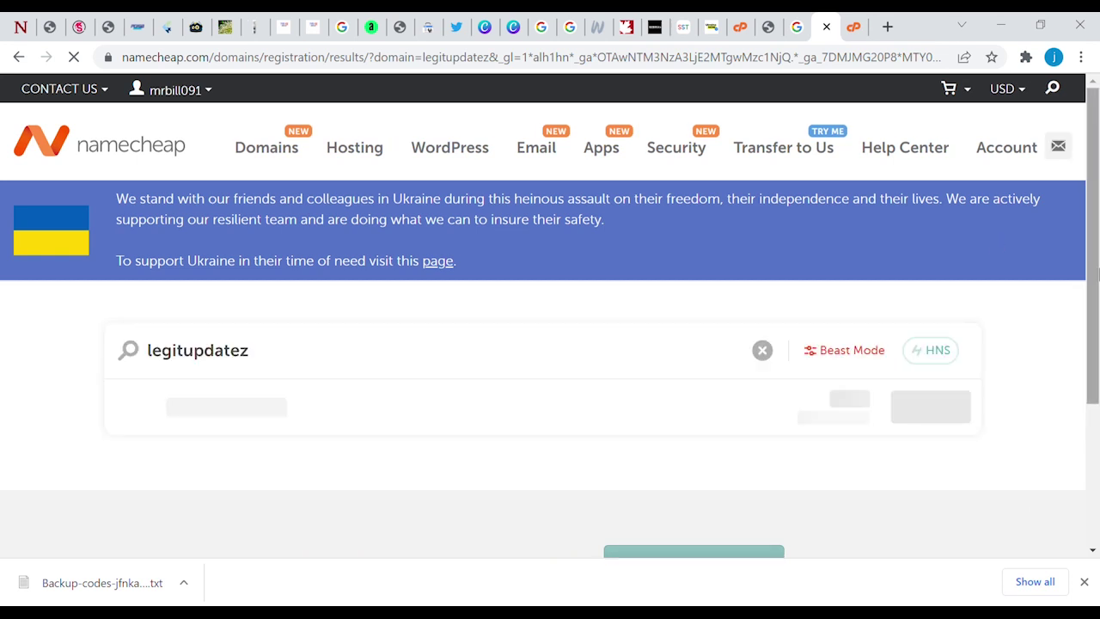
- Add legitupdatez.com to the cart from the domain search results and proceed to checkout
{"action": "scroll", "coordinate": [1096, 249], "scroll_direction": "down", "scroll_amount": 3}
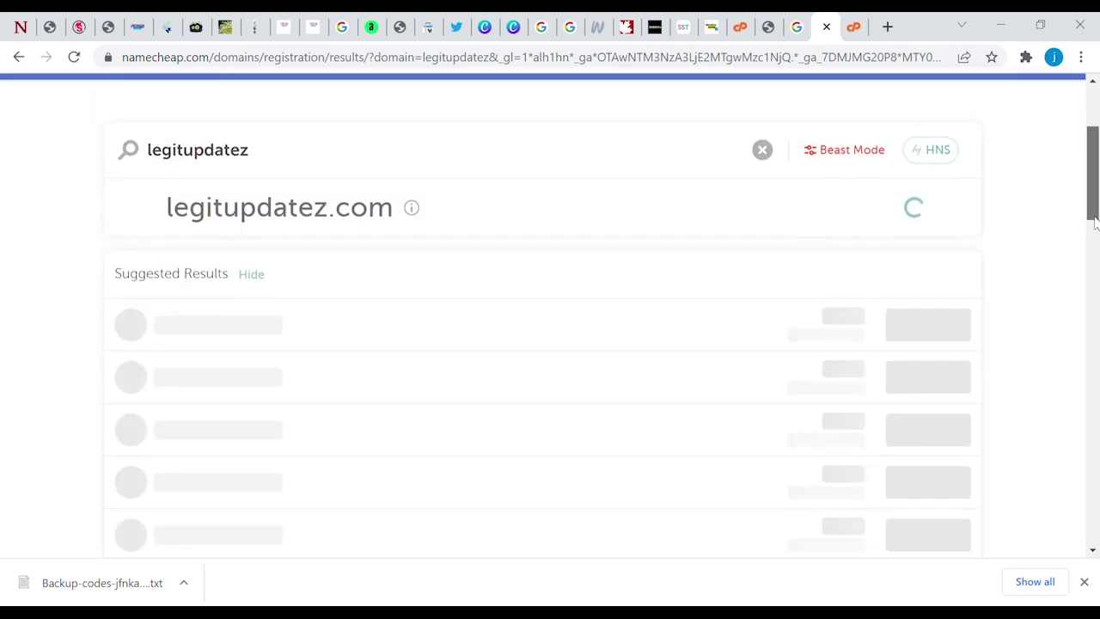
{"action": "scroll", "coordinate": [1094, 221], "scroll_direction": "up", "scroll_amount": 1}
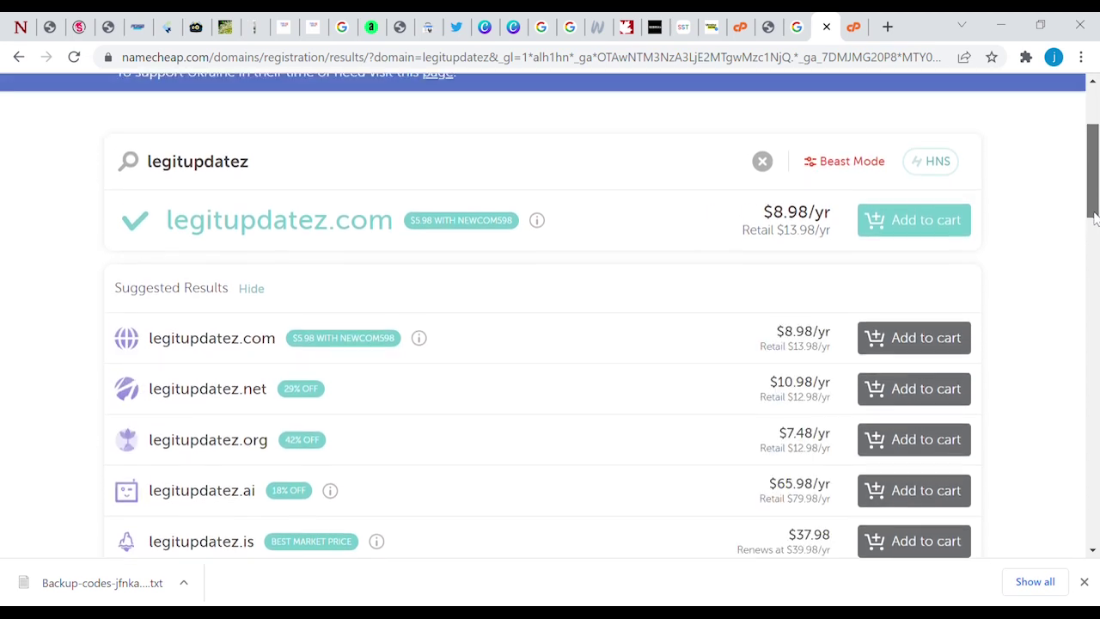
{"action": "left_click_drag", "start_coordinate": [1095, 219], "coordinate": [1095, 214]}
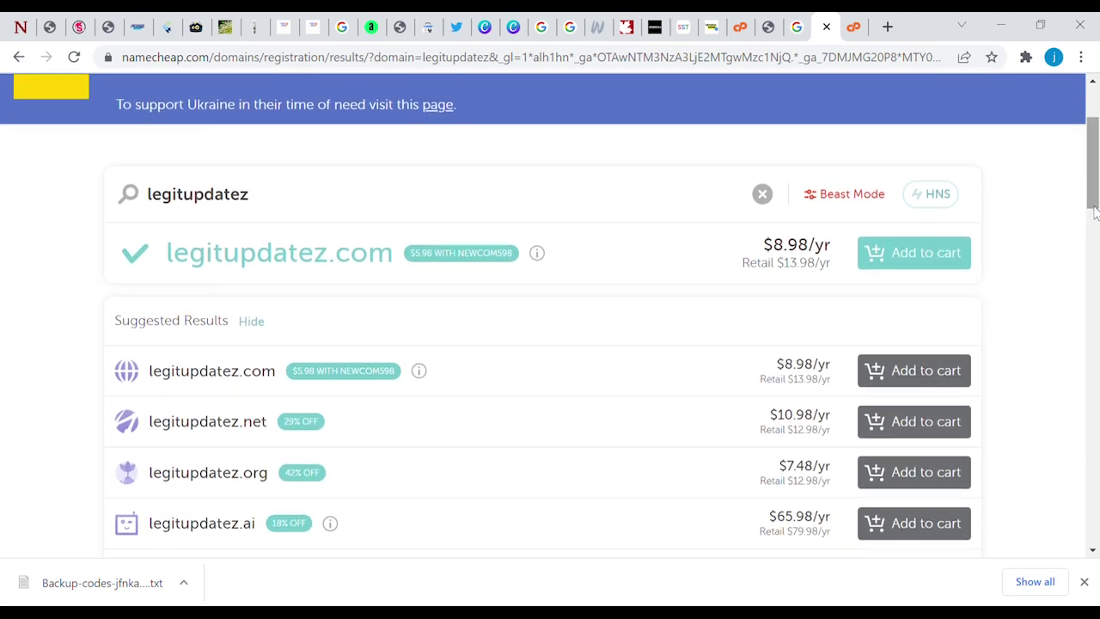
{"action": "left_click", "coordinate": [913, 254]}
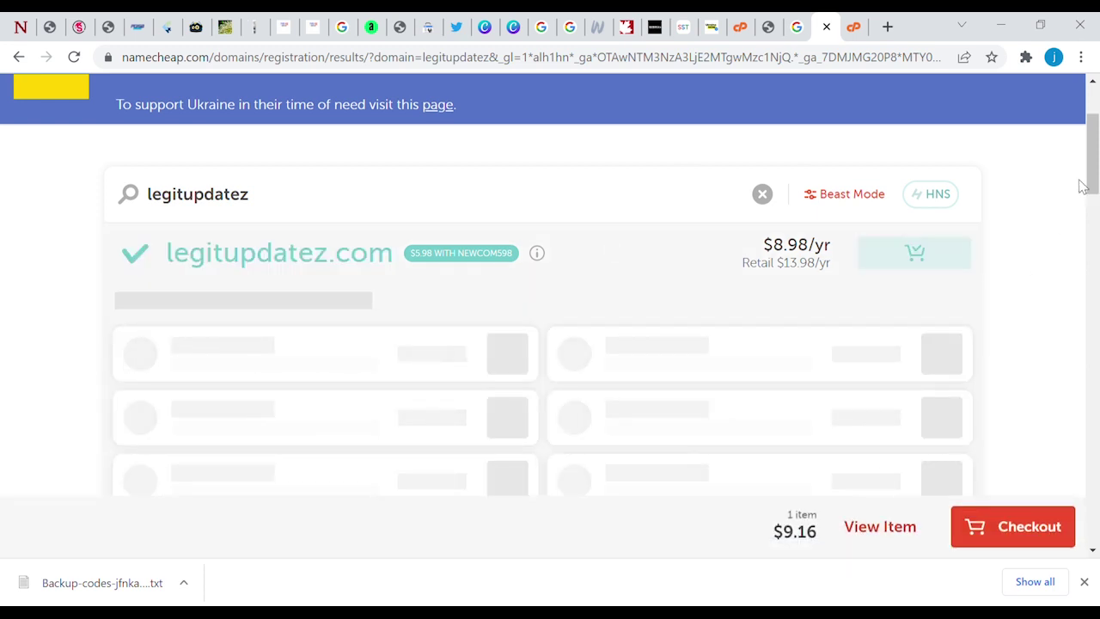
{"action": "left_click_drag", "start_coordinate": [1091, 189], "coordinate": [1095, 220]}
{"action": "left_click", "coordinate": [1020, 533]}
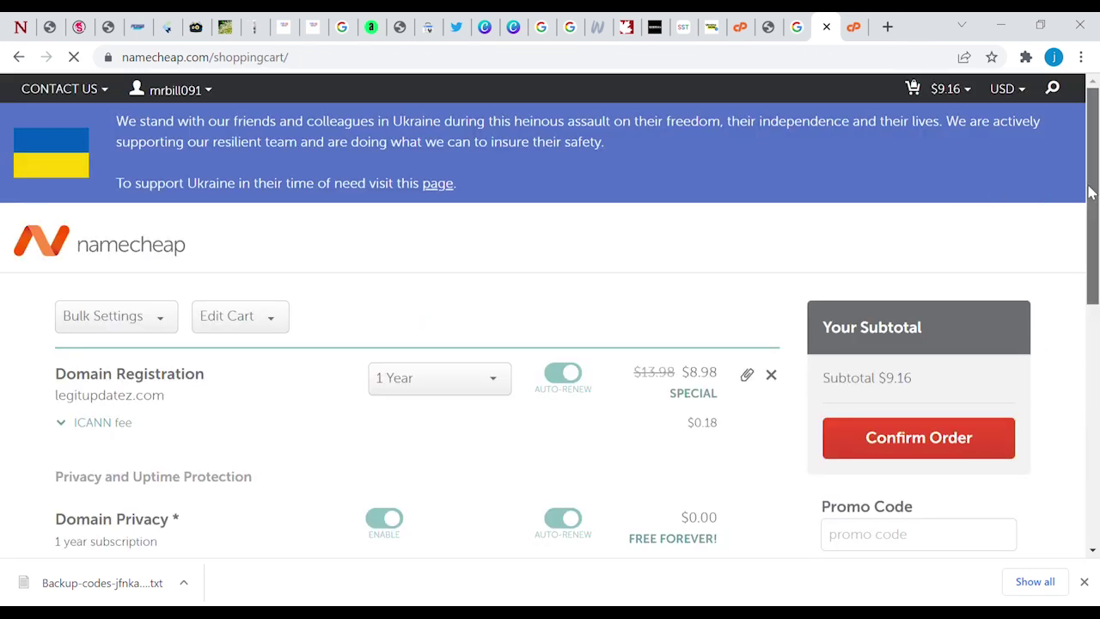
- Examine the shopping cart's domain registration, privacy options, Improve Your Site add-ons, subtotal and promo code field
{"action": "left_click_drag", "start_coordinate": [1089, 192], "coordinate": [1089, 260]}
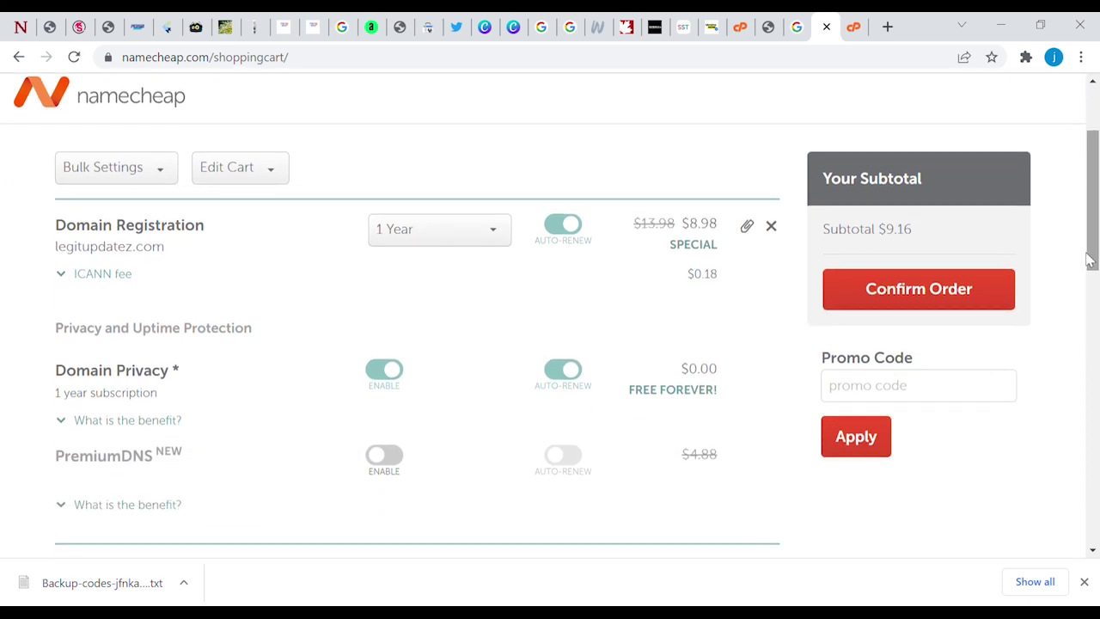
{"action": "mouse_move", "coordinate": [1094, 209]}
{"action": "left_mouse_down"}
{"action": "mouse_move", "coordinate": [1095, 344]}
{"action": "mouse_move", "coordinate": [1096, 183]}
{"action": "mouse_move", "coordinate": [1096, 214]}
{"action": "mouse_move", "coordinate": [1096, 198]}
{"action": "left_mouse_up"}
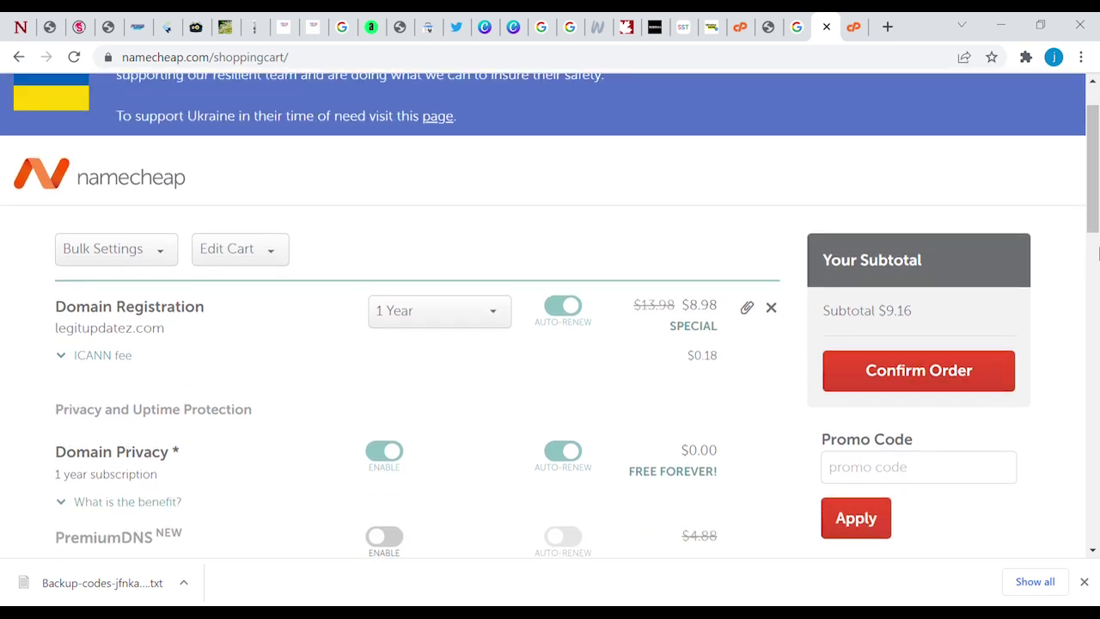
{"action": "left_click_drag", "start_coordinate": [1095, 171], "coordinate": [1095, 300]}
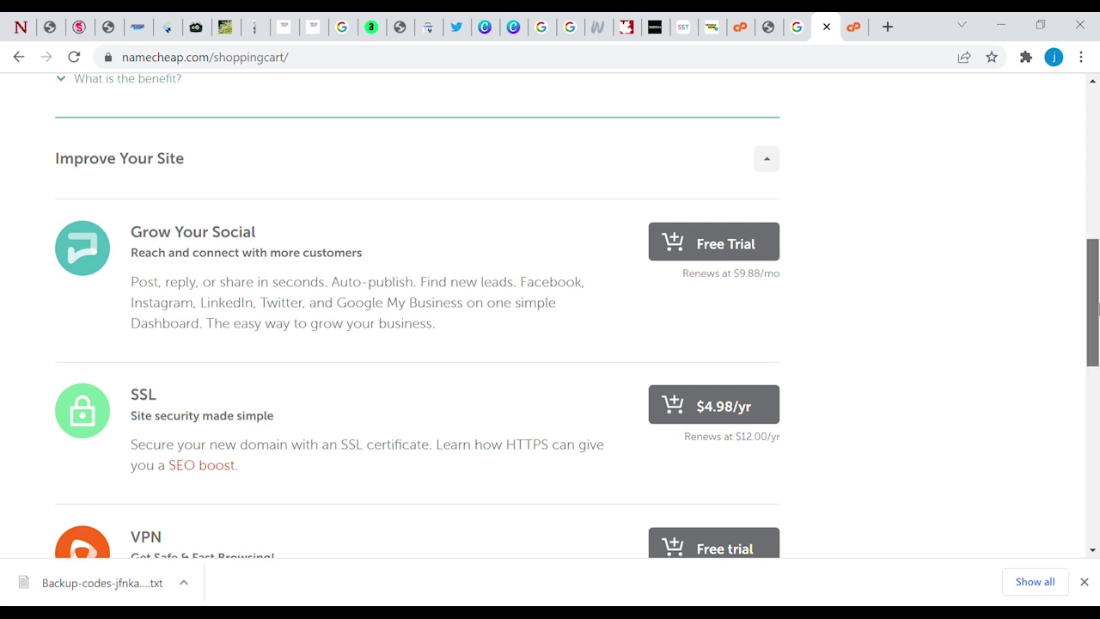
{"action": "scroll", "coordinate": [1097, 370], "scroll_direction": "down", "scroll_amount": 3}
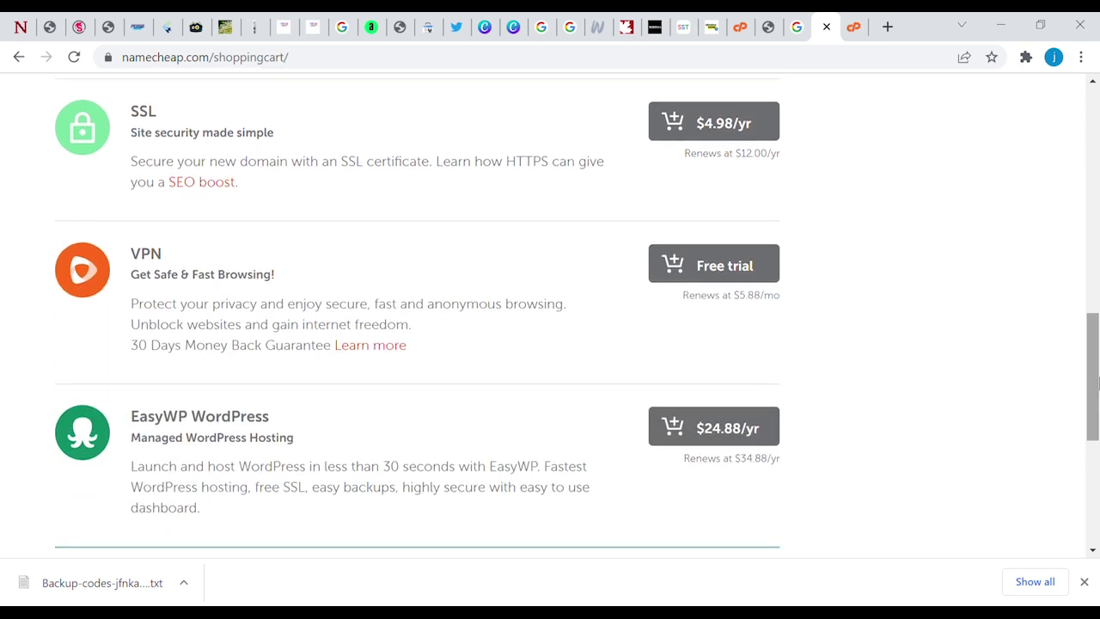
{"action": "left_click_drag", "start_coordinate": [1096, 382], "coordinate": [1096, 226]}
{"action": "scroll", "coordinate": [1096, 227], "scroll_direction": "up", "scroll_amount": 2}
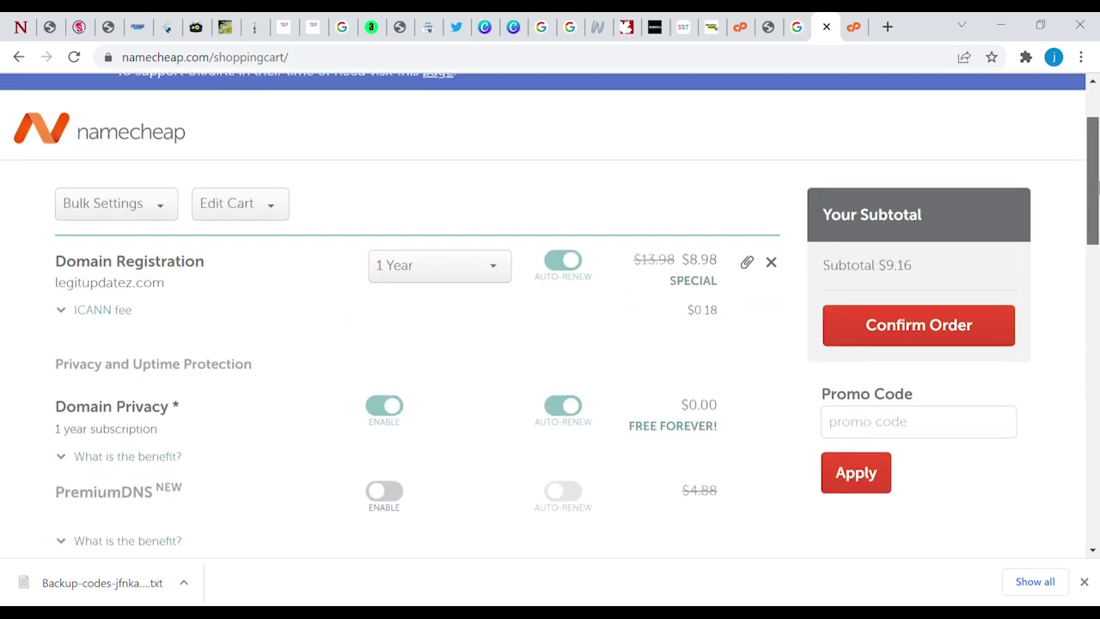
{"action": "left_click", "coordinate": [849, 433]}
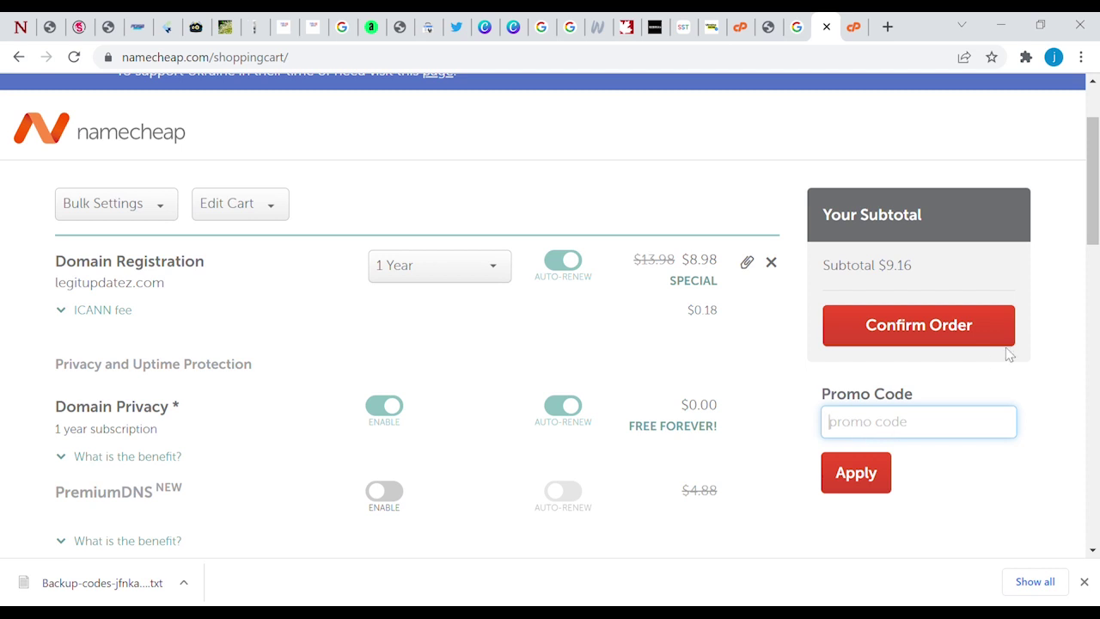
{"action": "left_click", "coordinate": [1087, 233]}
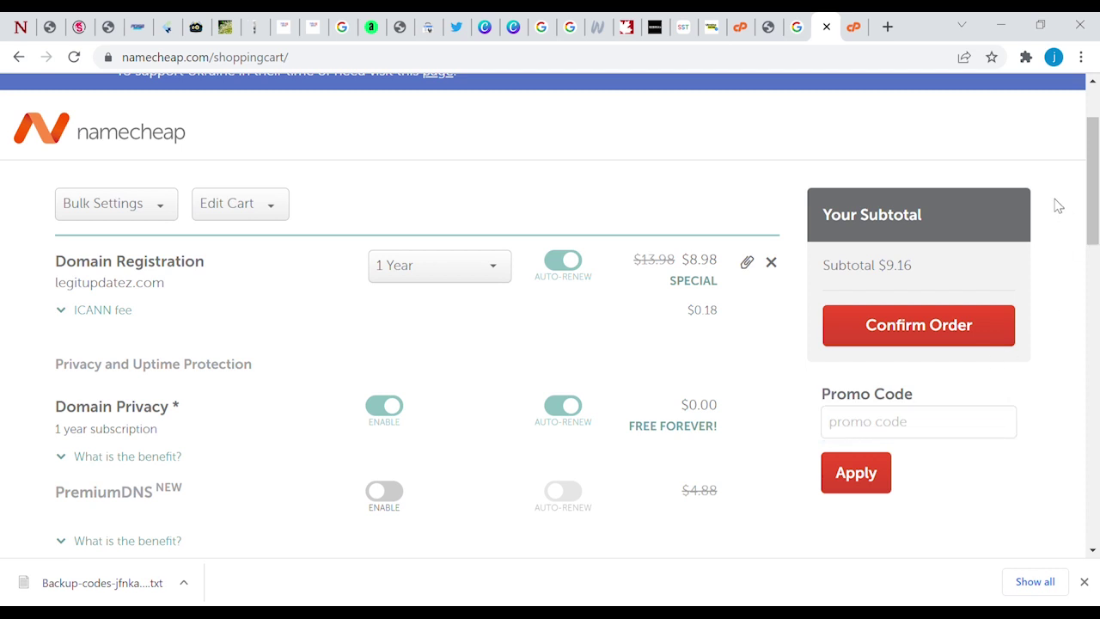
{"action": "left_click_drag", "start_coordinate": [1094, 203], "coordinate": [1093, 153]}
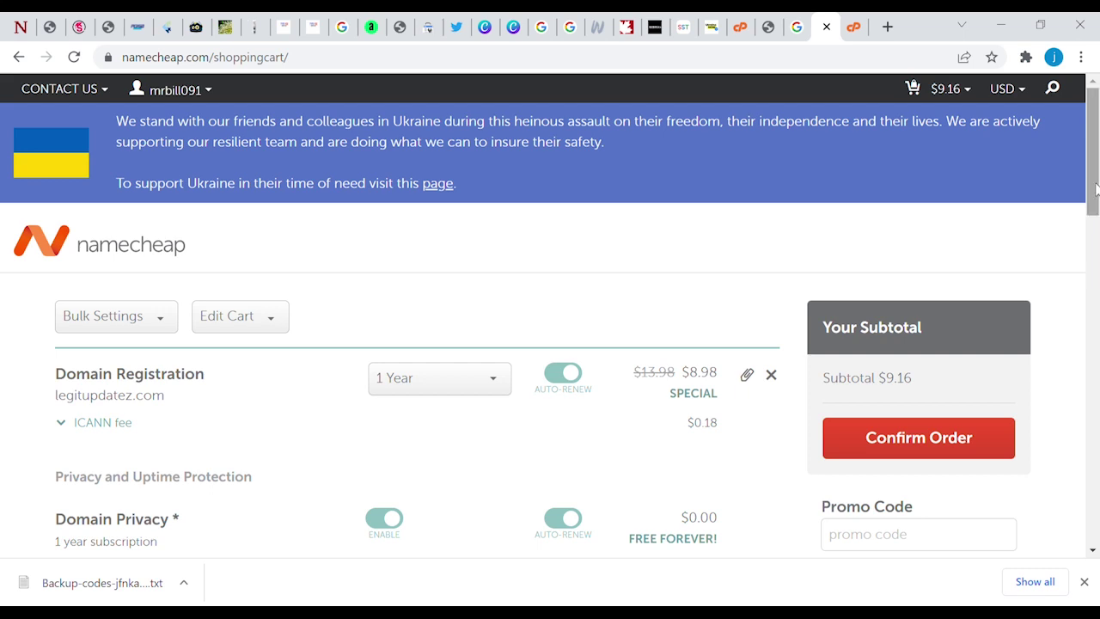
{"action": "scroll", "coordinate": [1094, 275], "scroll_direction": "down", "scroll_amount": 3}
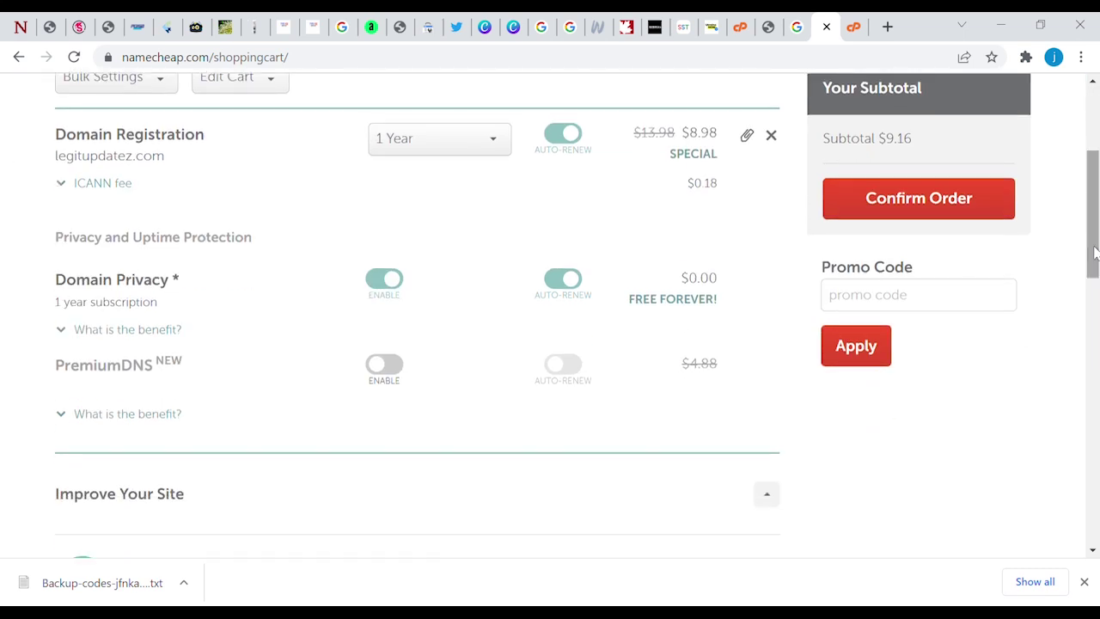
- Confirm the legitupdatez.com order and examine the payment methods and card details on the Billing page
{"action": "left_click", "coordinate": [891, 203]}
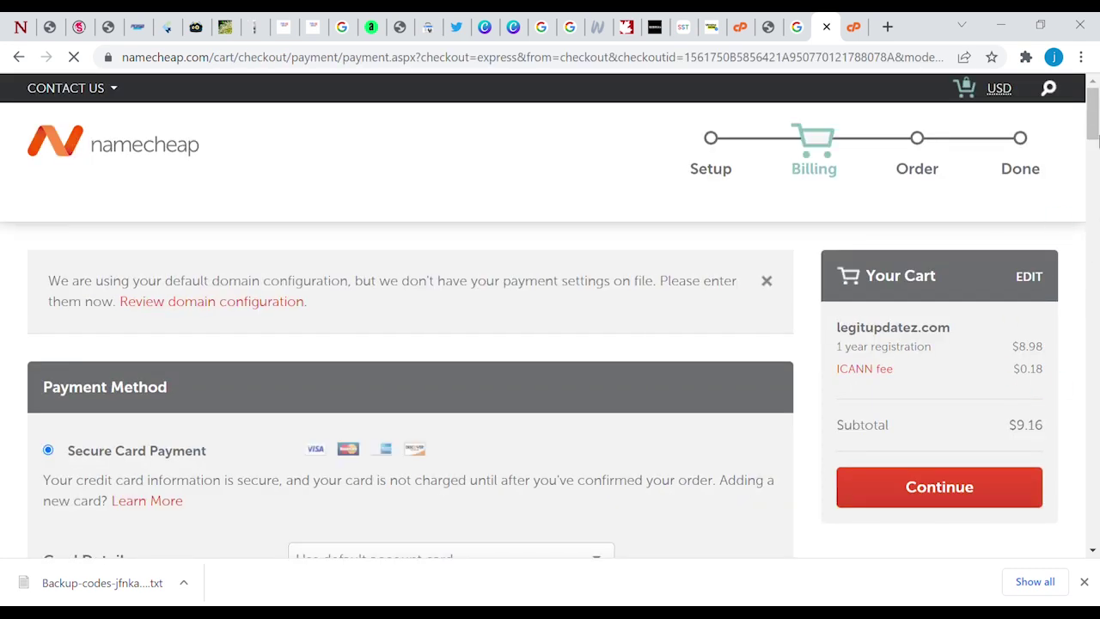
{"action": "left_click_drag", "start_coordinate": [1094, 129], "coordinate": [1096, 196]}
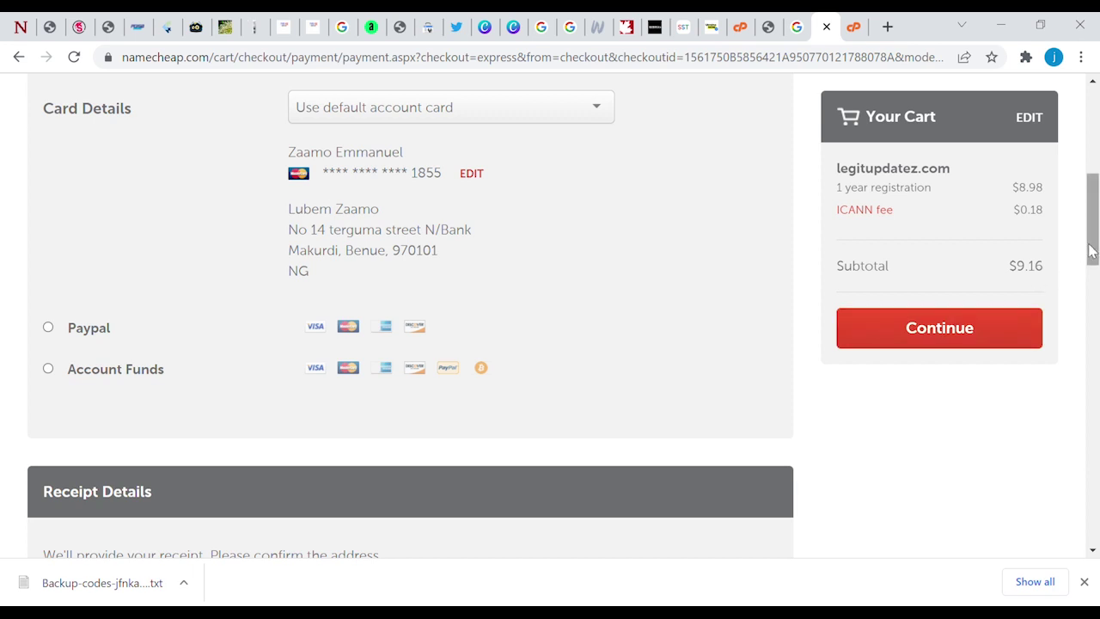
{"action": "scroll", "coordinate": [1091, 241], "scroll_direction": "up", "scroll_amount": 1}
{"action": "left_click_drag", "start_coordinate": [1091, 241], "coordinate": [1089, 218]}
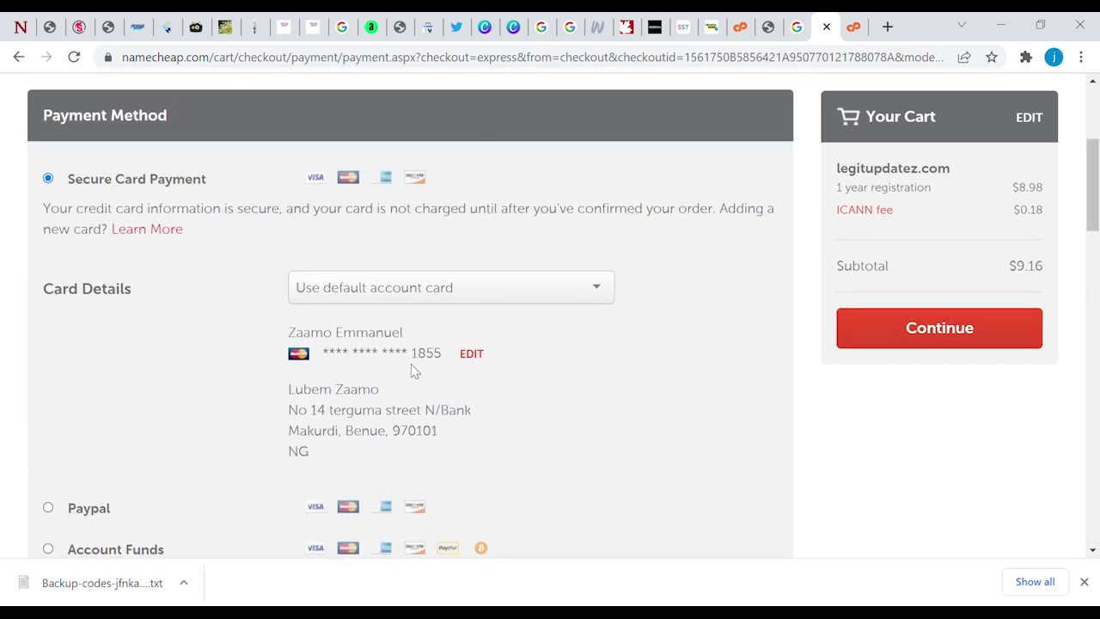